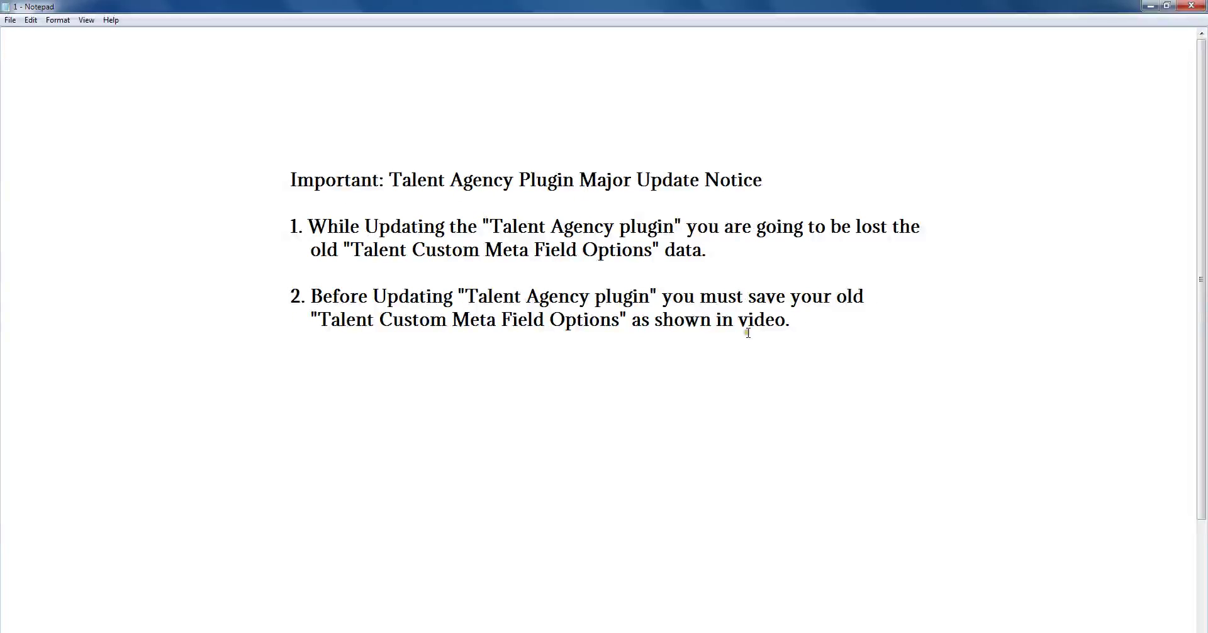
# - Switch from Notepad to the WordPress dashboard in Chrome and review the custom meta fields on the Talents Options page
pyautogui.hotkey('alt', 'Tab')
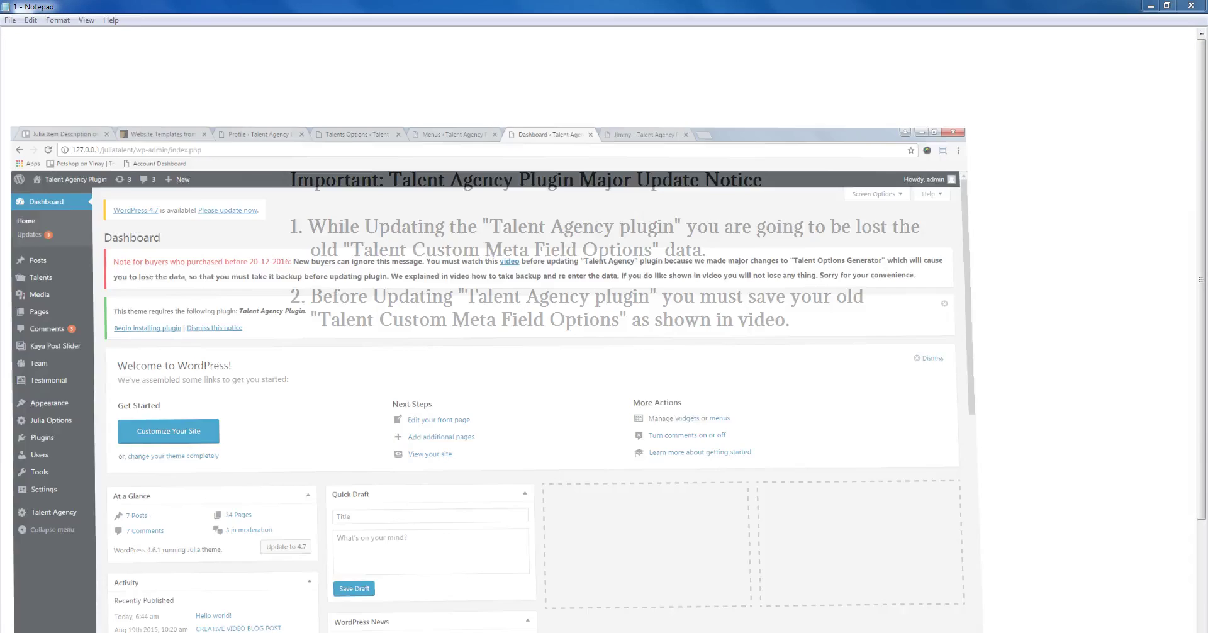
pyautogui.moveTo(17, 198)
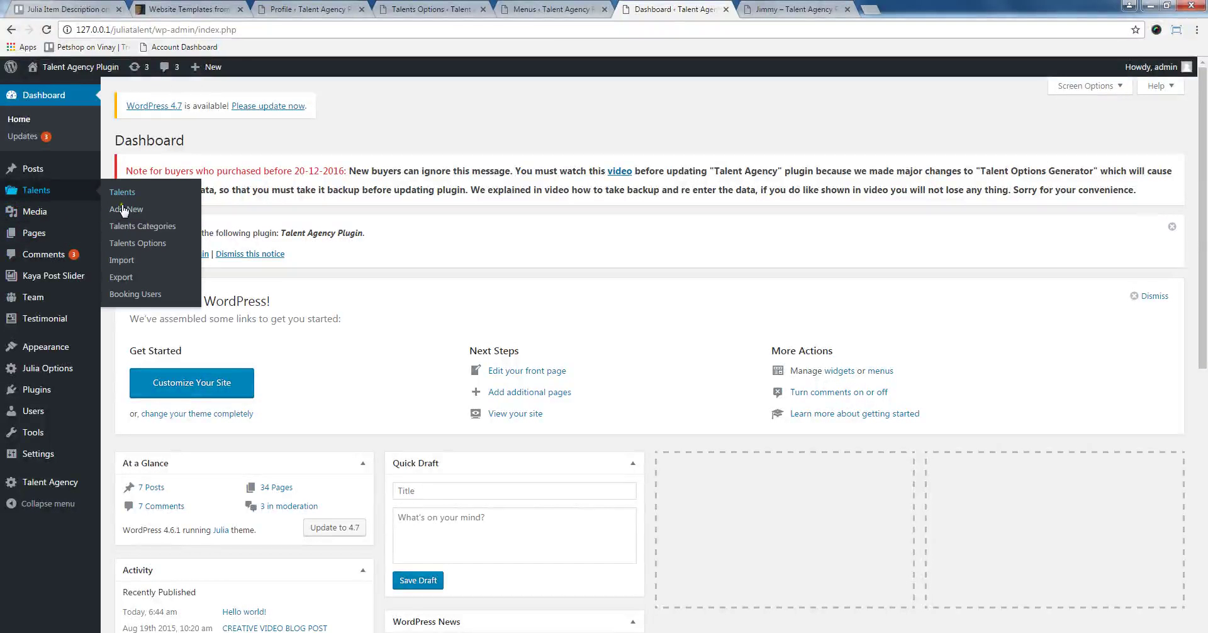
pyautogui.click(114, 246)
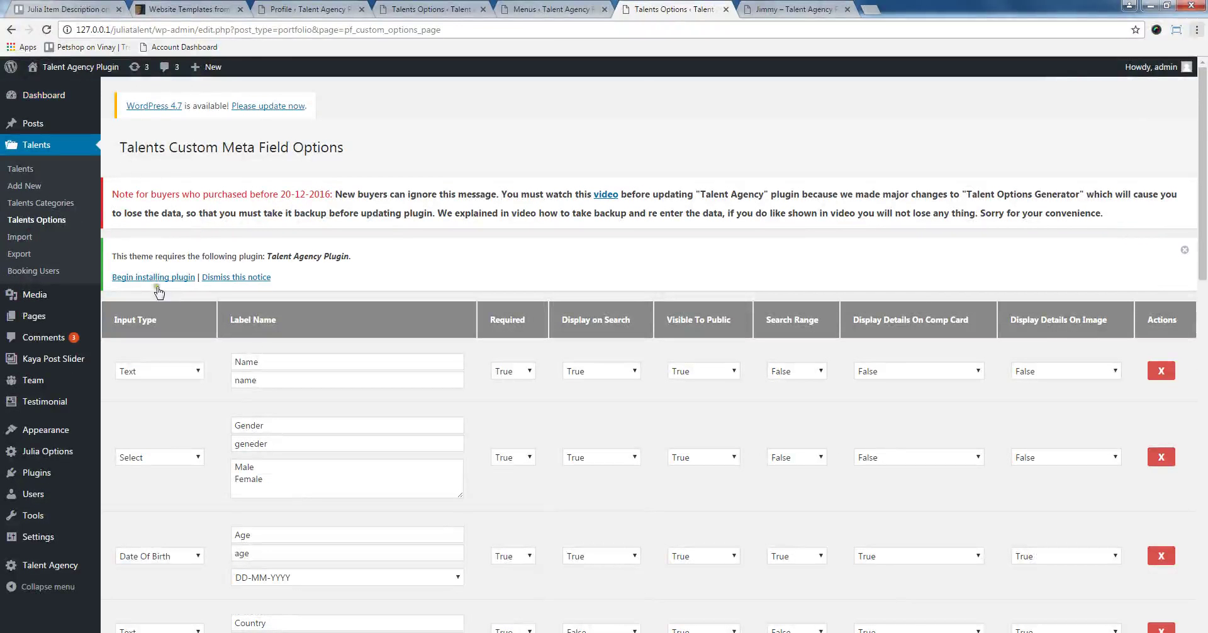
pyautogui.scroll(-3, 270, 327)
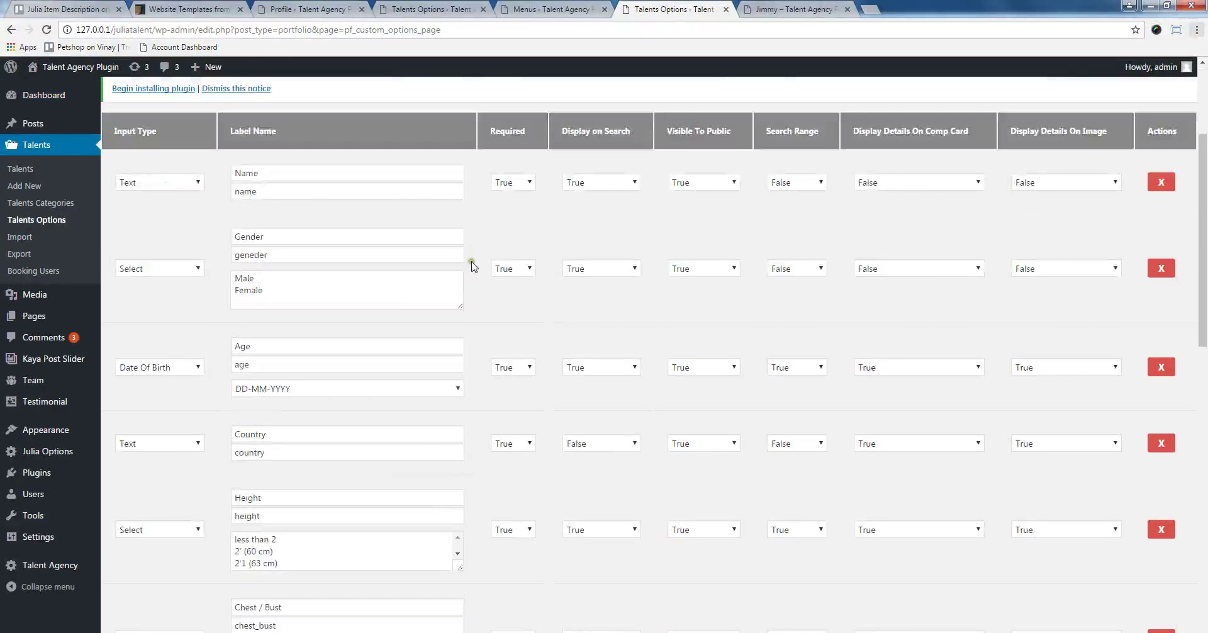
pyautogui.scroll(-12, 632, 396)
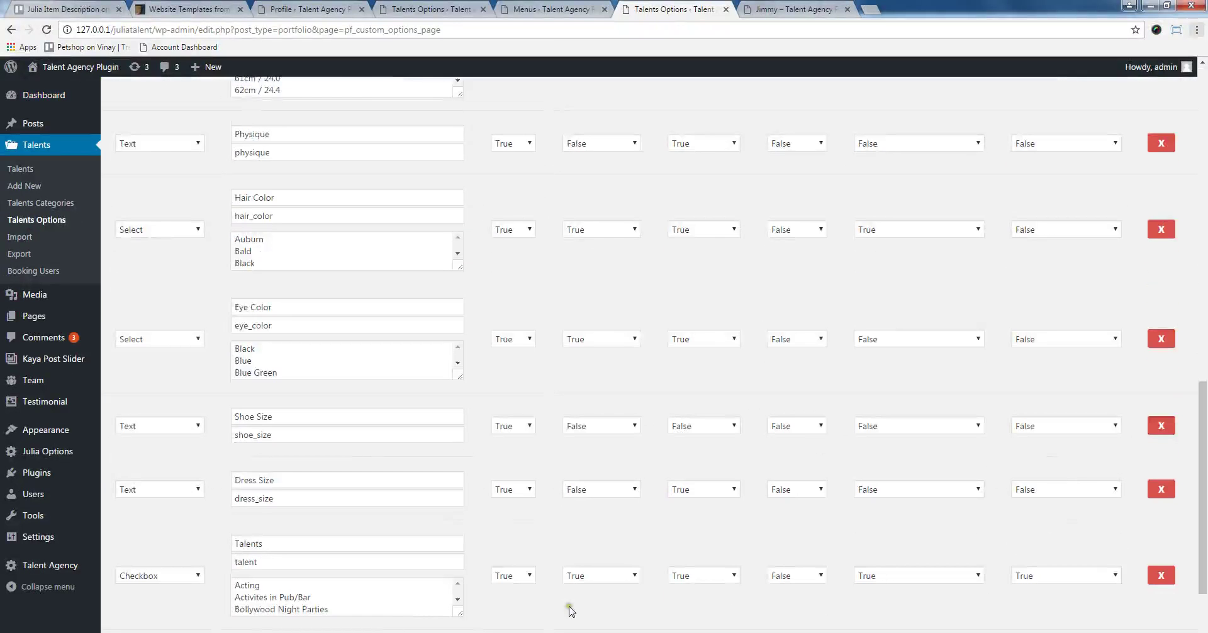
pyautogui.scroll(-2, 710, 569)
pyautogui.scroll(15, 1010, 526)
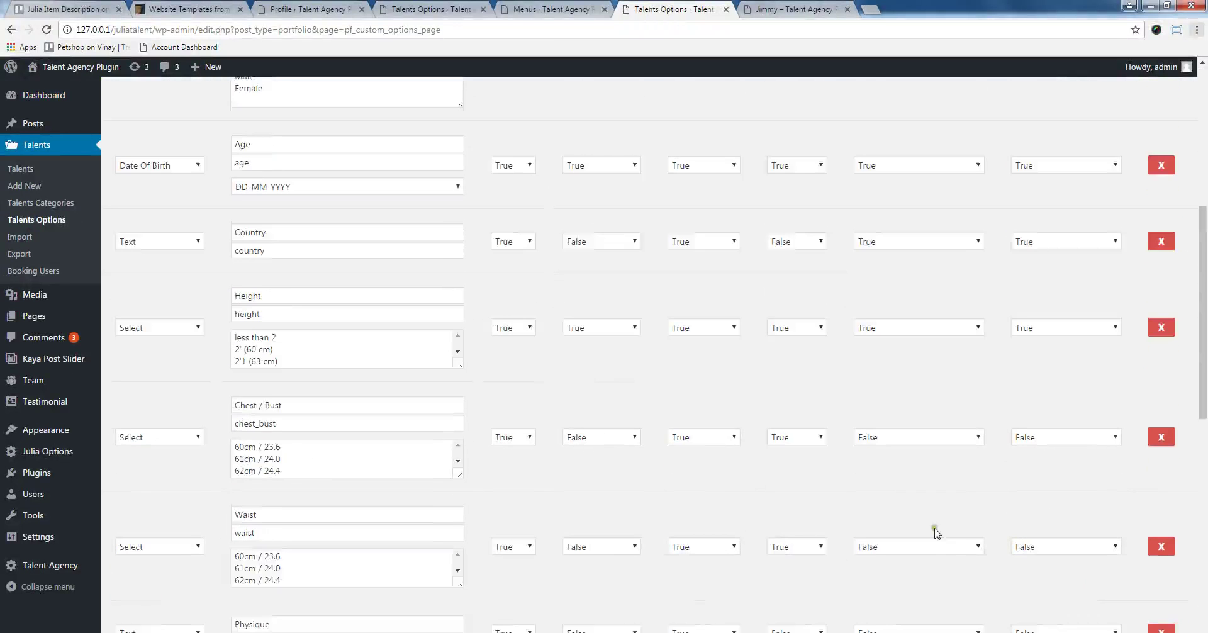
# - Save the Talents Options page to the Desktop as a complete webpage named old-data
pyautogui.rightClick(912, 245)
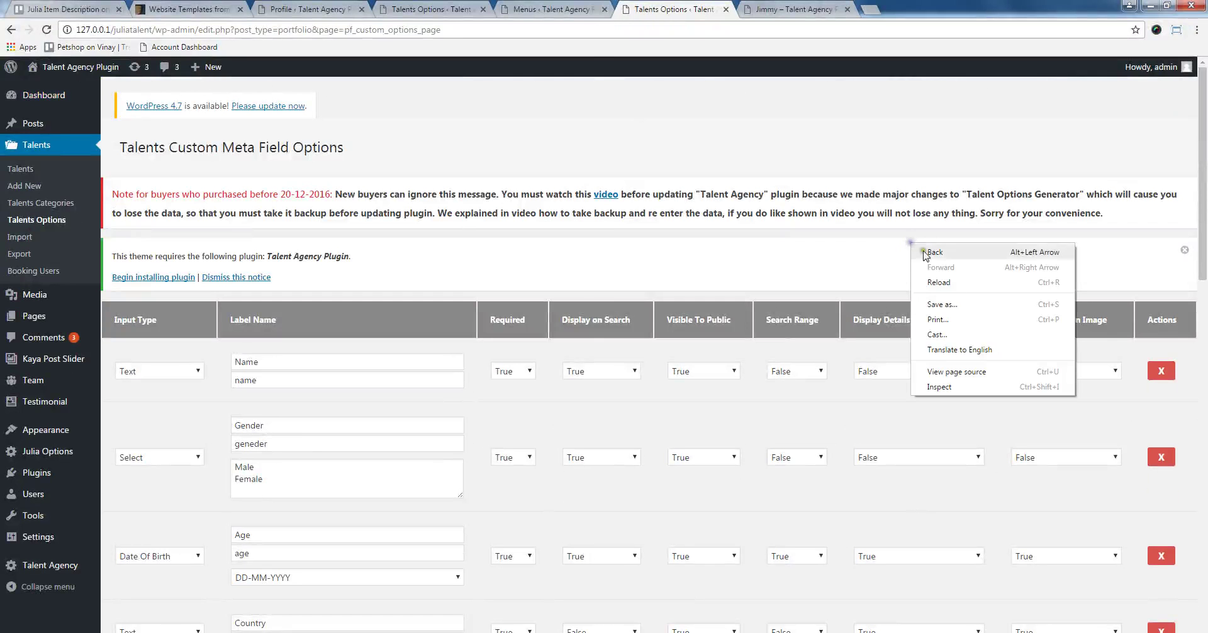
pyautogui.click(951, 305)
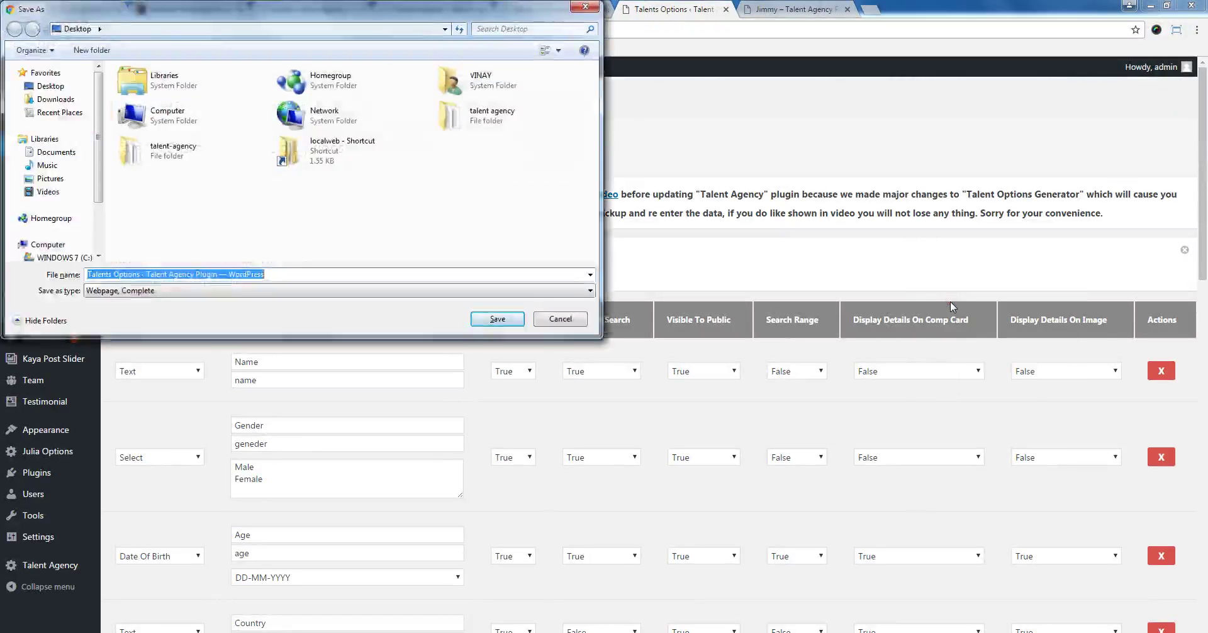
pyautogui.click(31, 87)
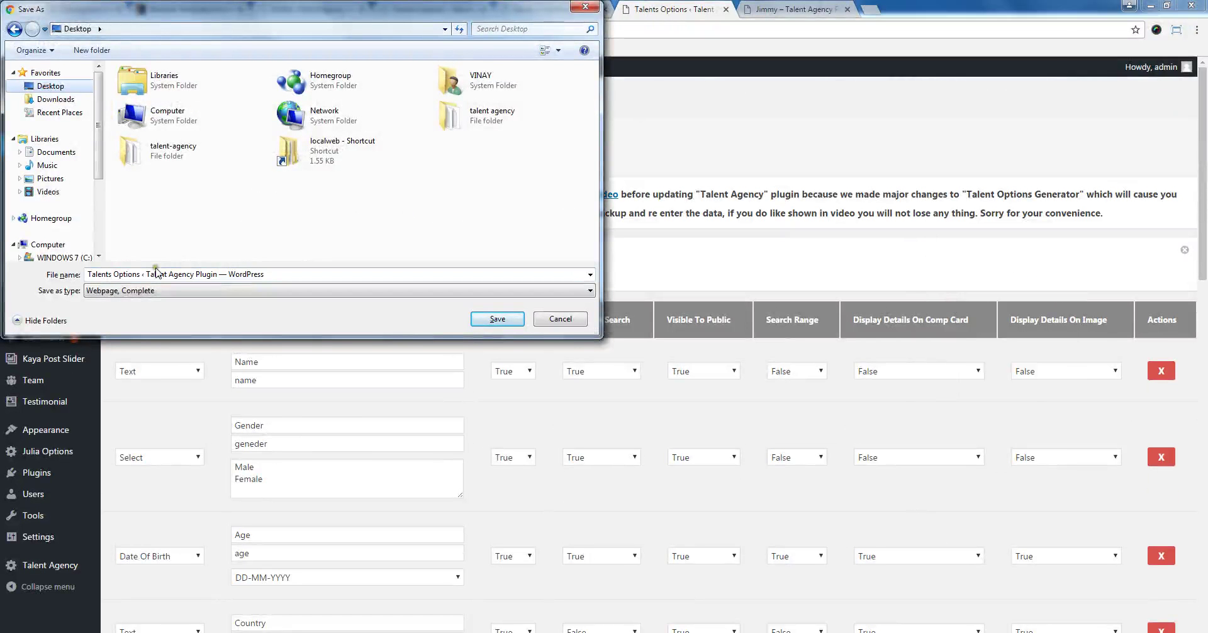
pyautogui.write('old-data')
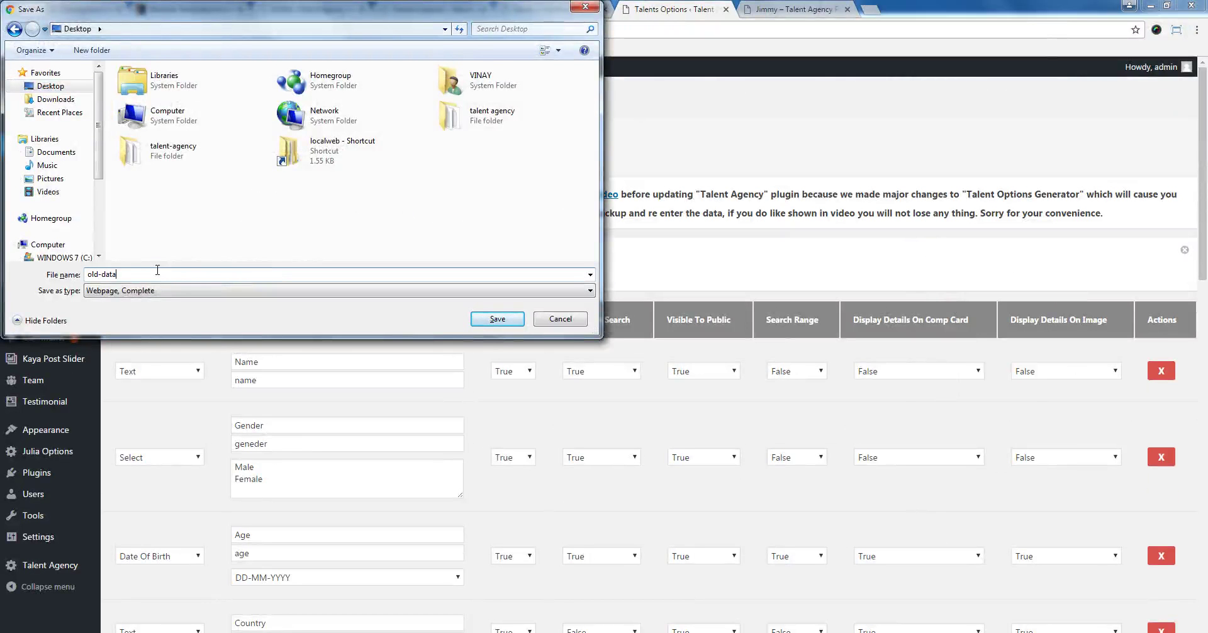
pyautogui.press('Return')
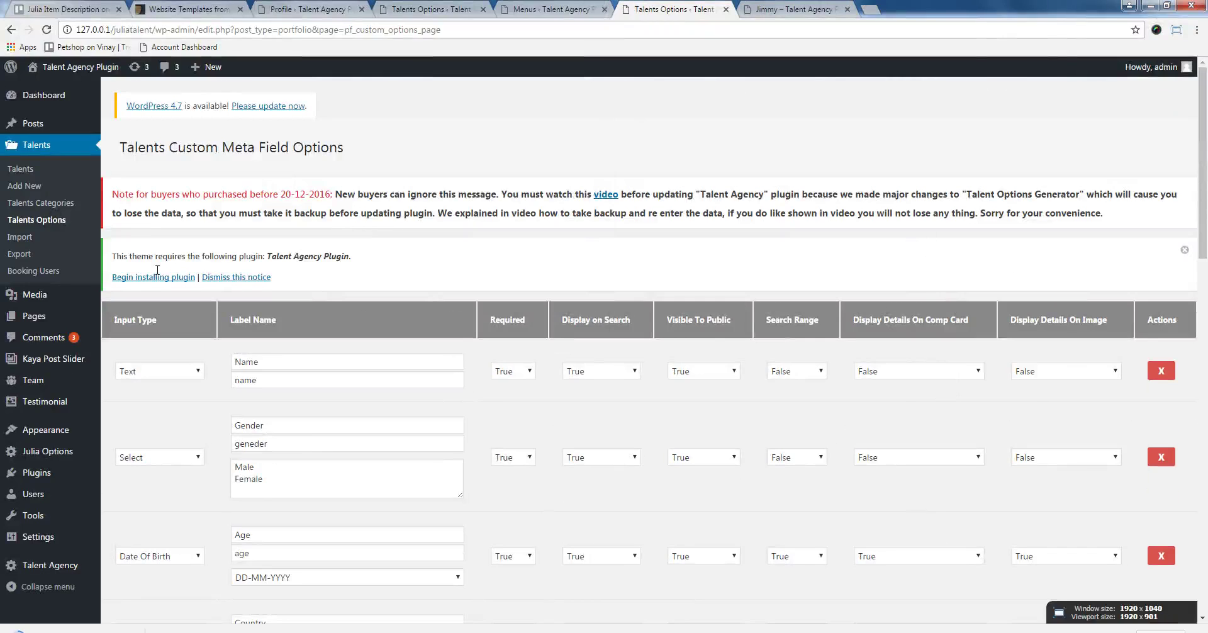
# - Check the next instruction in Notepad, return to Chrome and deactivate the installed Talent Agency plugin
pyautogui.hotkey('alt', 'Tab')
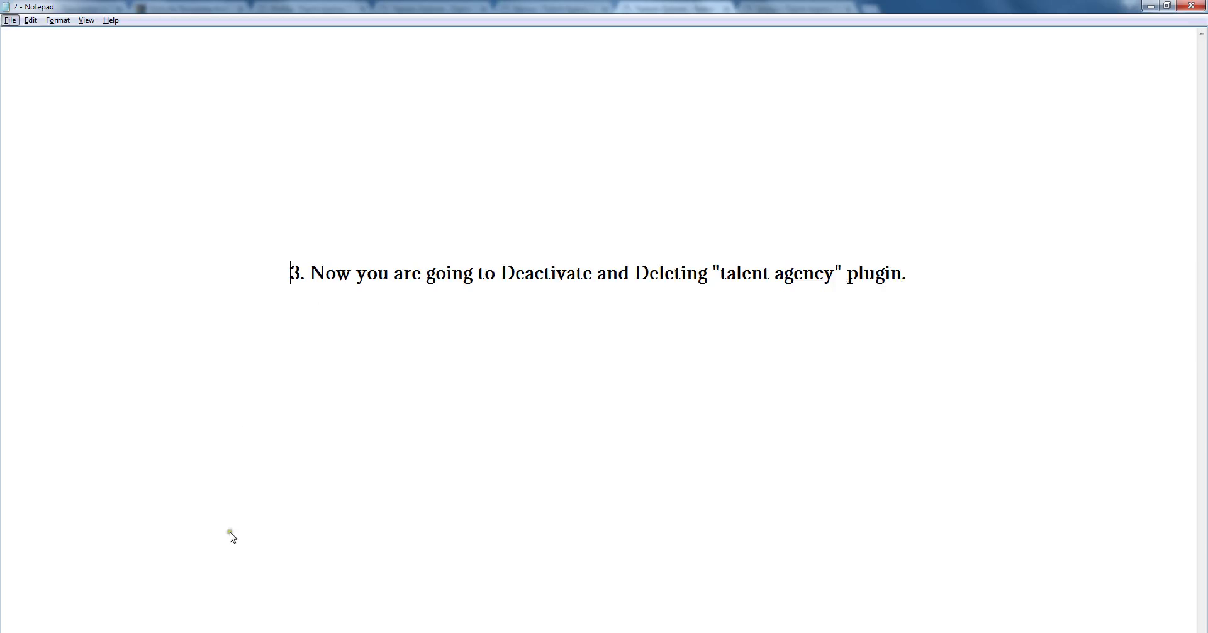
pyautogui.hotkey('alt', 'Tab')
pyautogui.moveTo(35, 471)
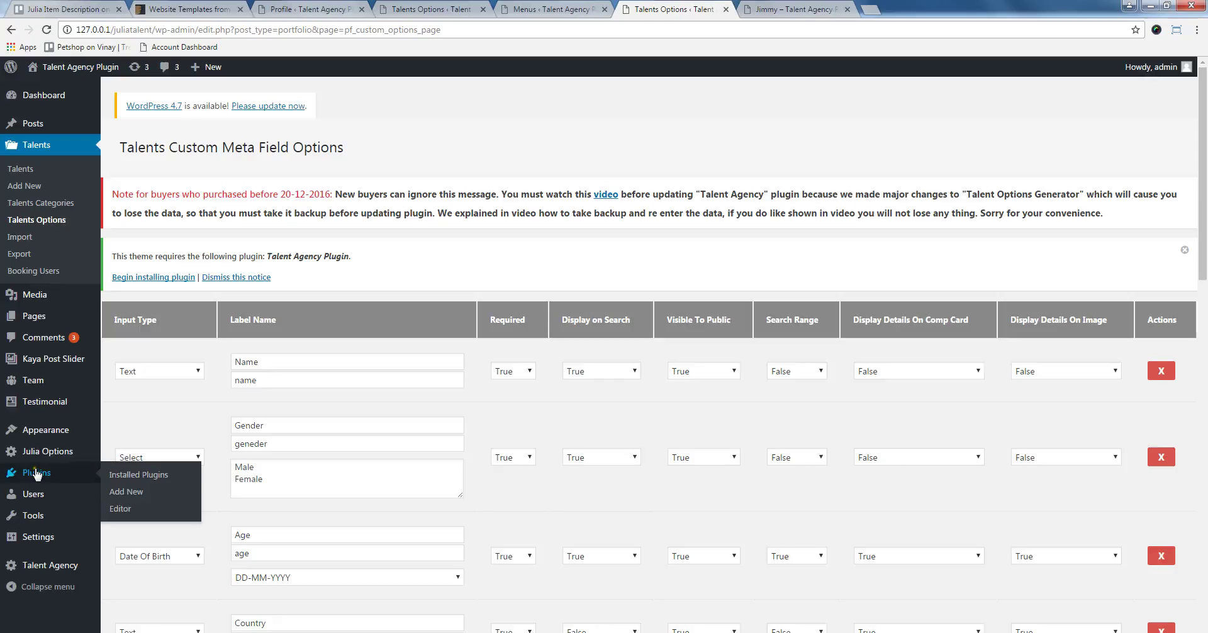
pyautogui.click(122, 475)
pyautogui.scroll(-3, 208, 523)
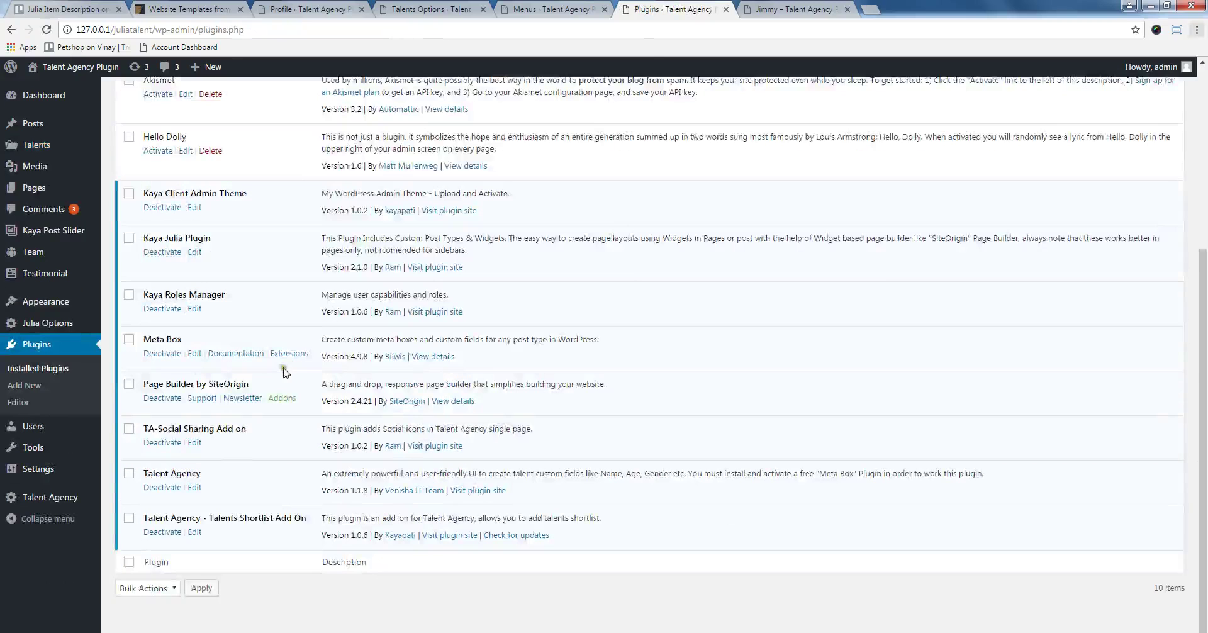
pyautogui.click(160, 488)
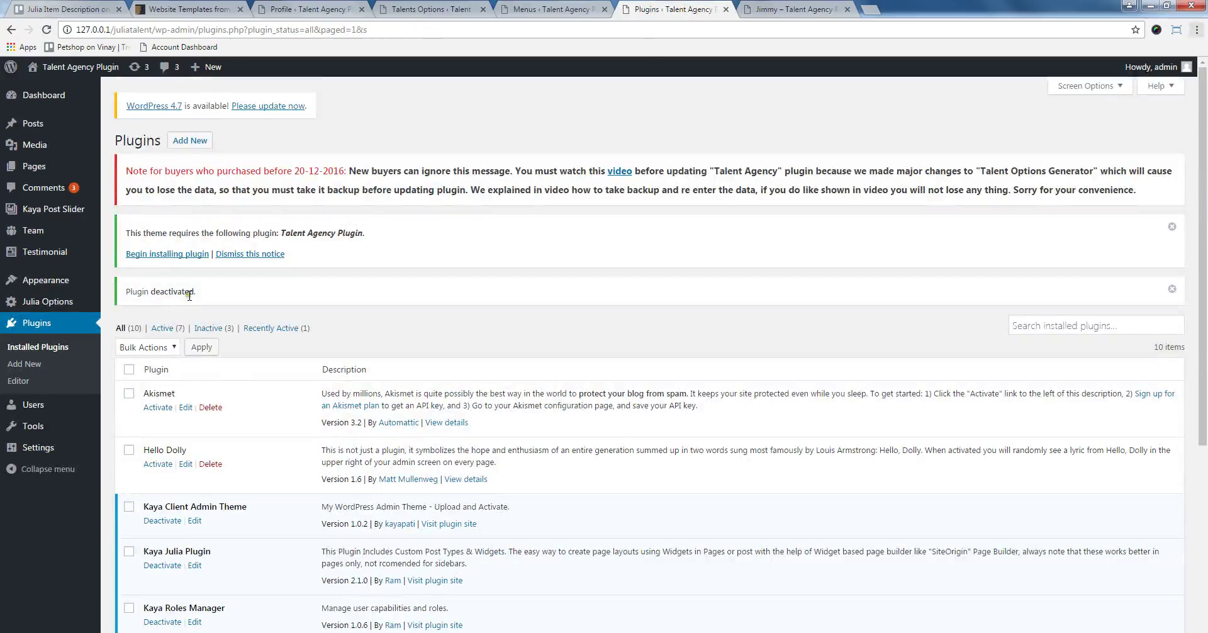
# - Delete the deactivated Talent Agency plugin and its data from the installed plugins
pyautogui.scroll(-5, 194, 349)
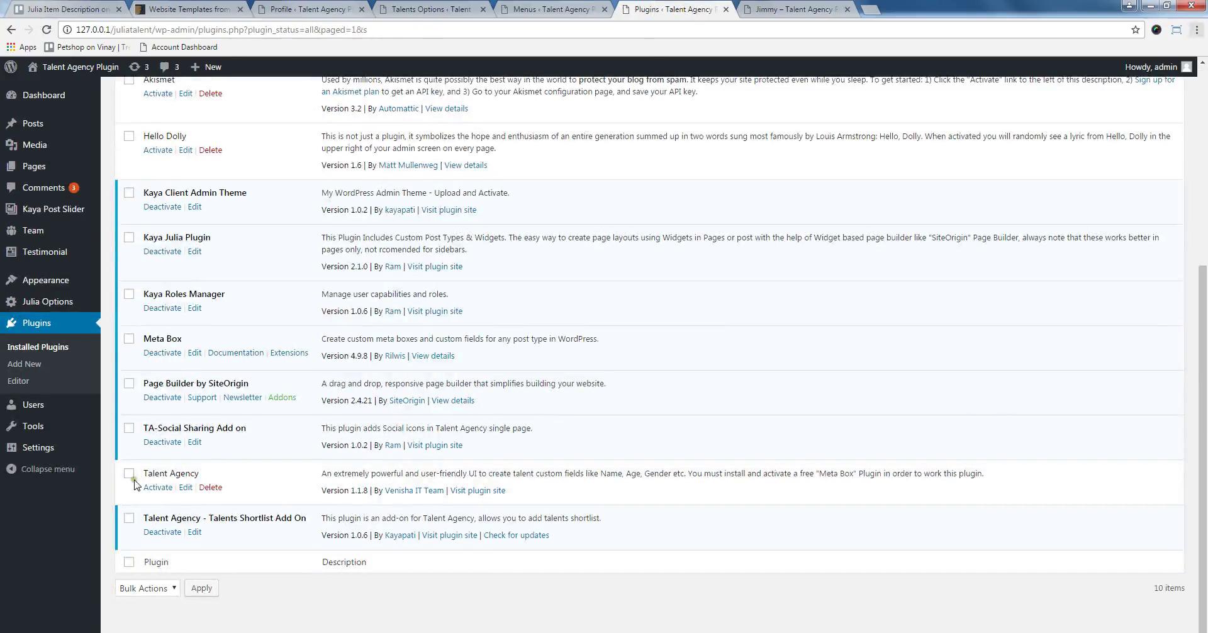
pyautogui.click(213, 488)
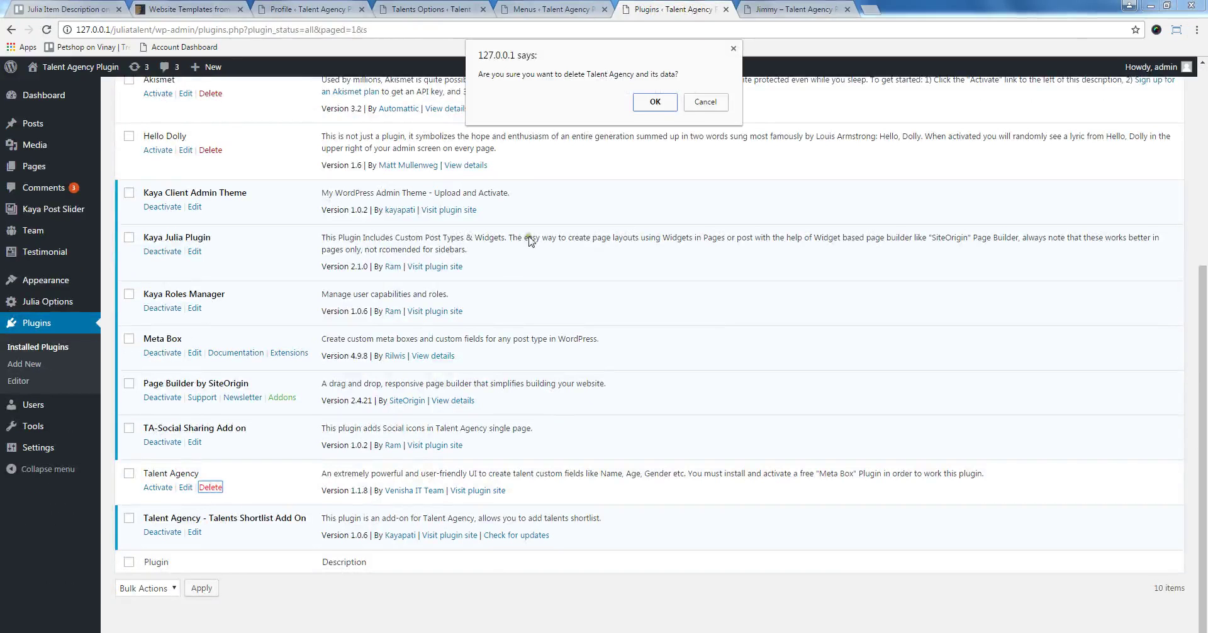
pyautogui.click(668, 103)
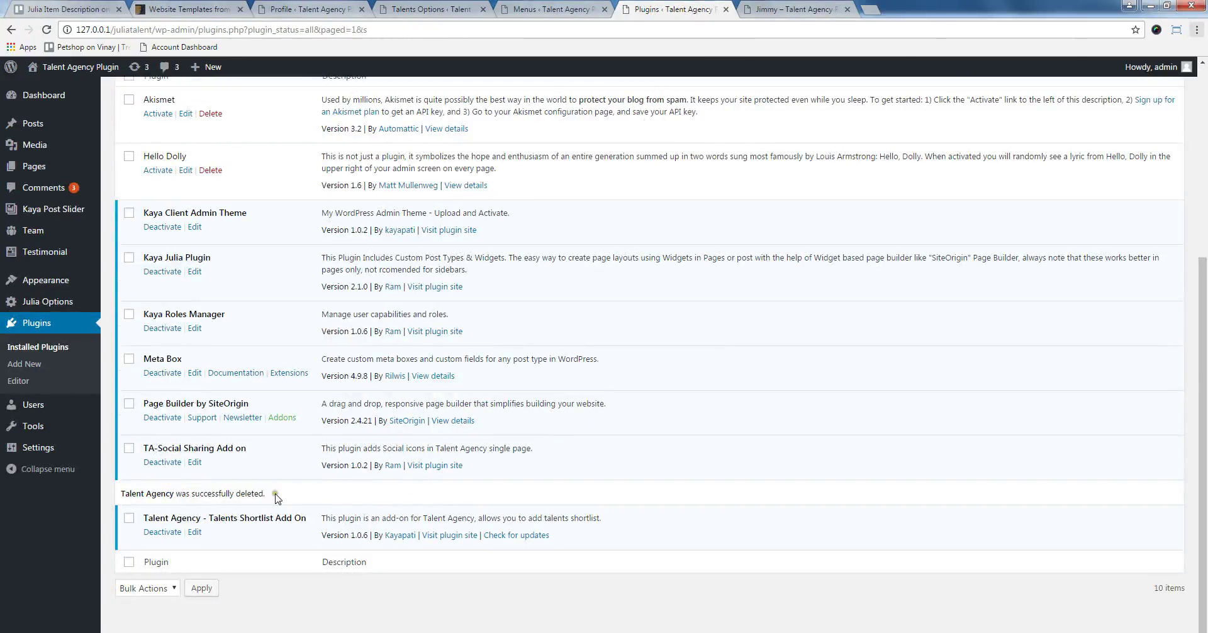
pyautogui.scroll(5, 475, 380)
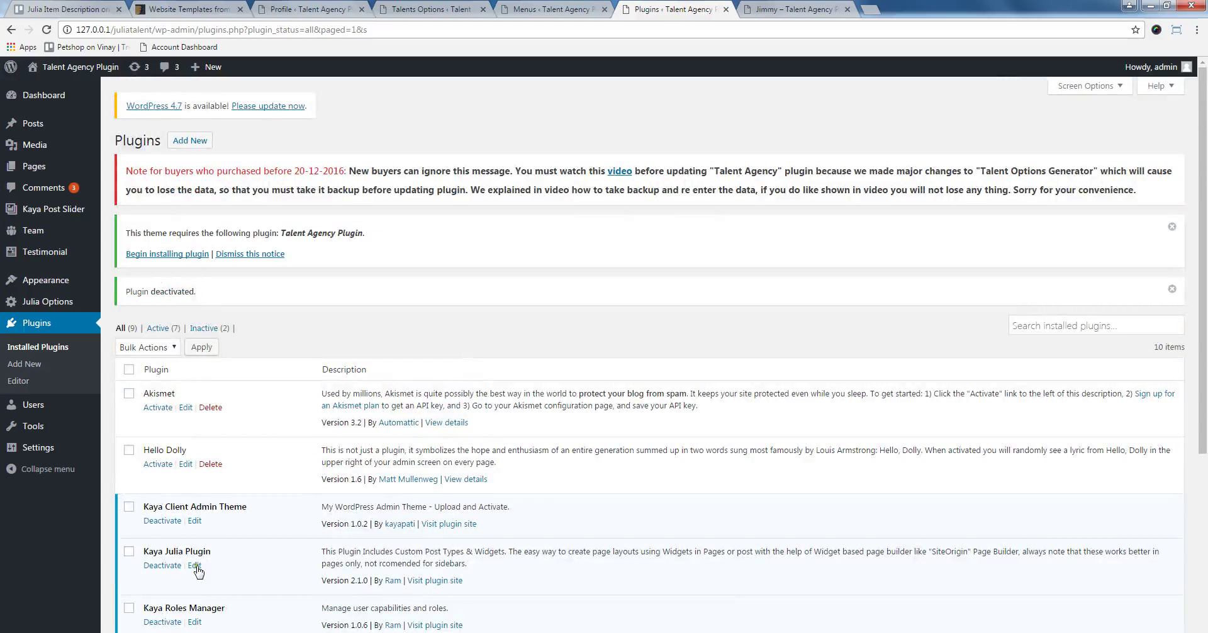
# - Check the next Notepad instruction, return to Chrome, and install and activate the required Talent Agency Plugin from the theme's notice
pyautogui.hotkey('alt', 'Tab')
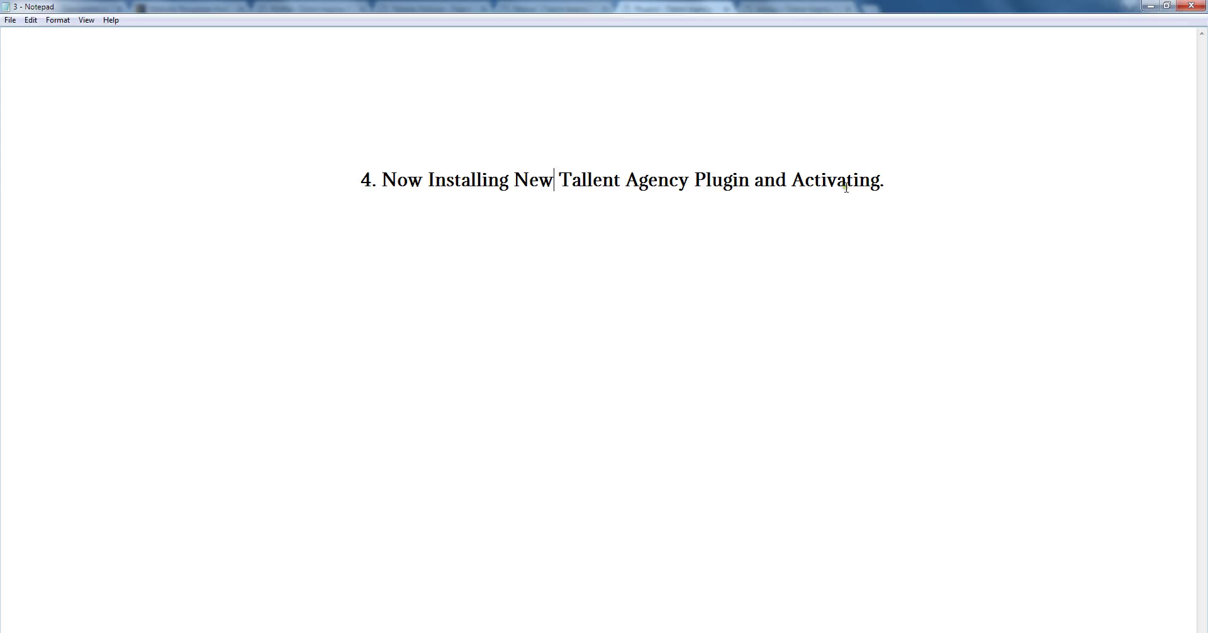
pyautogui.hotkey('alt', 'Tab')
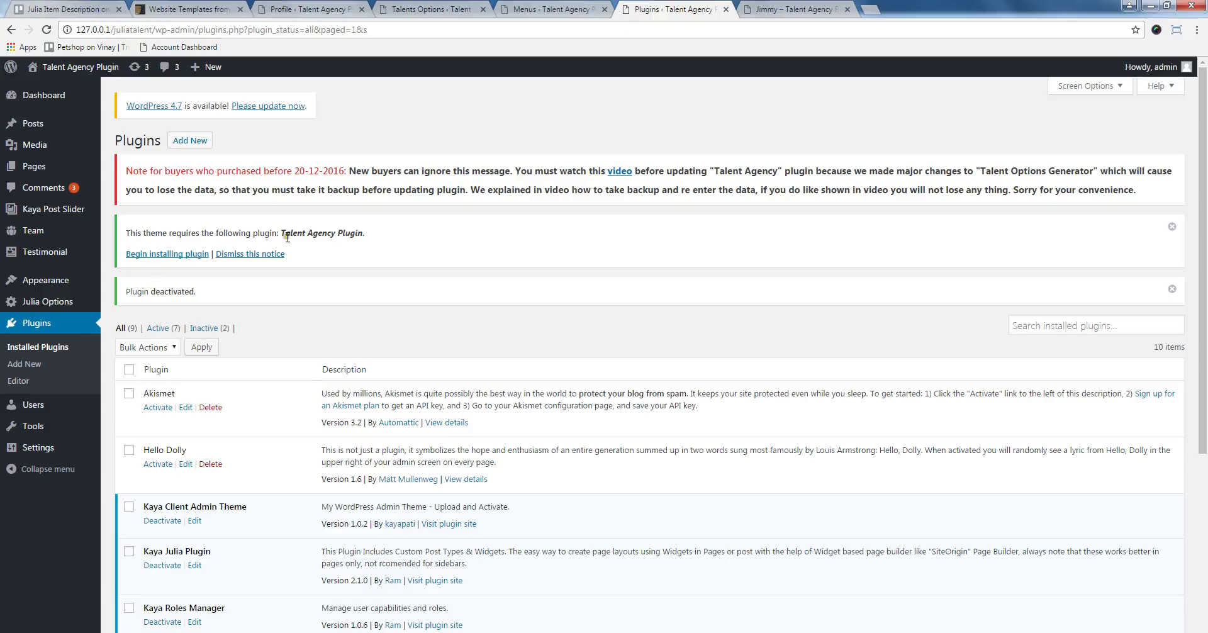
pyautogui.click(193, 254)
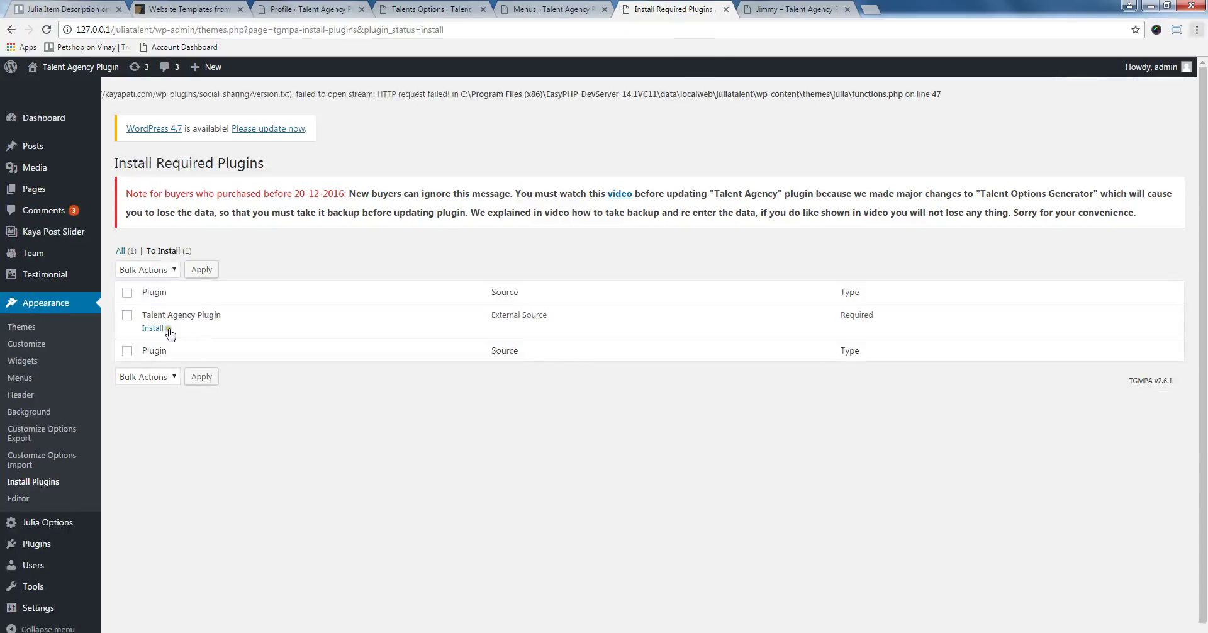
pyautogui.click(149, 332)
pyautogui.click(193, 345)
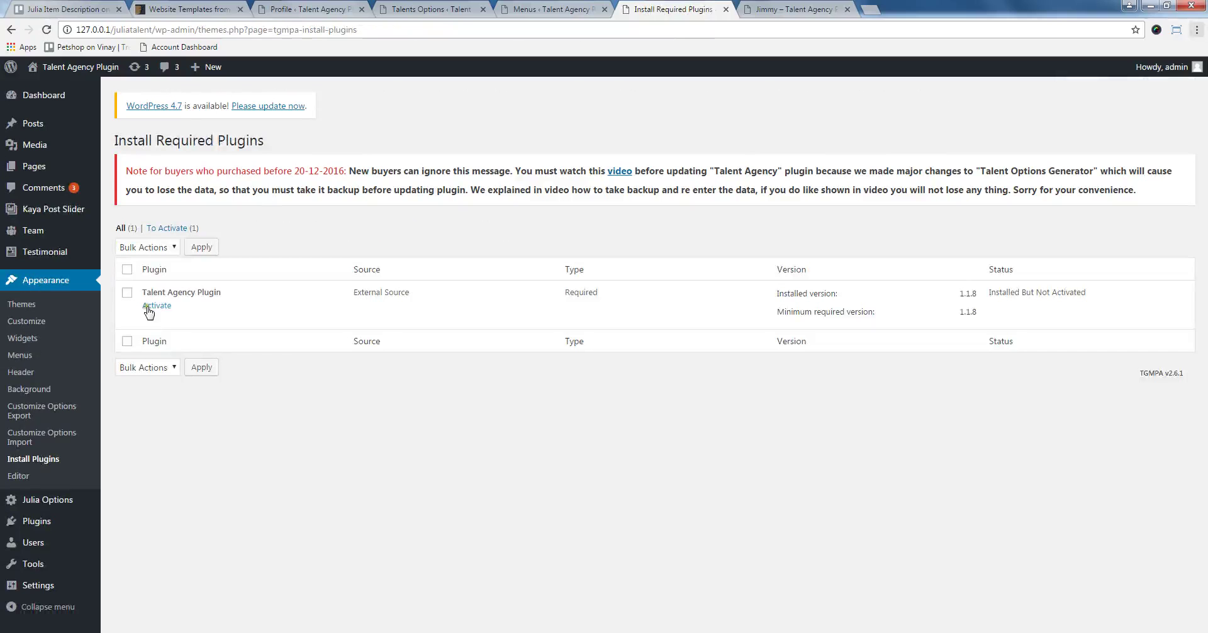
pyautogui.click(154, 306)
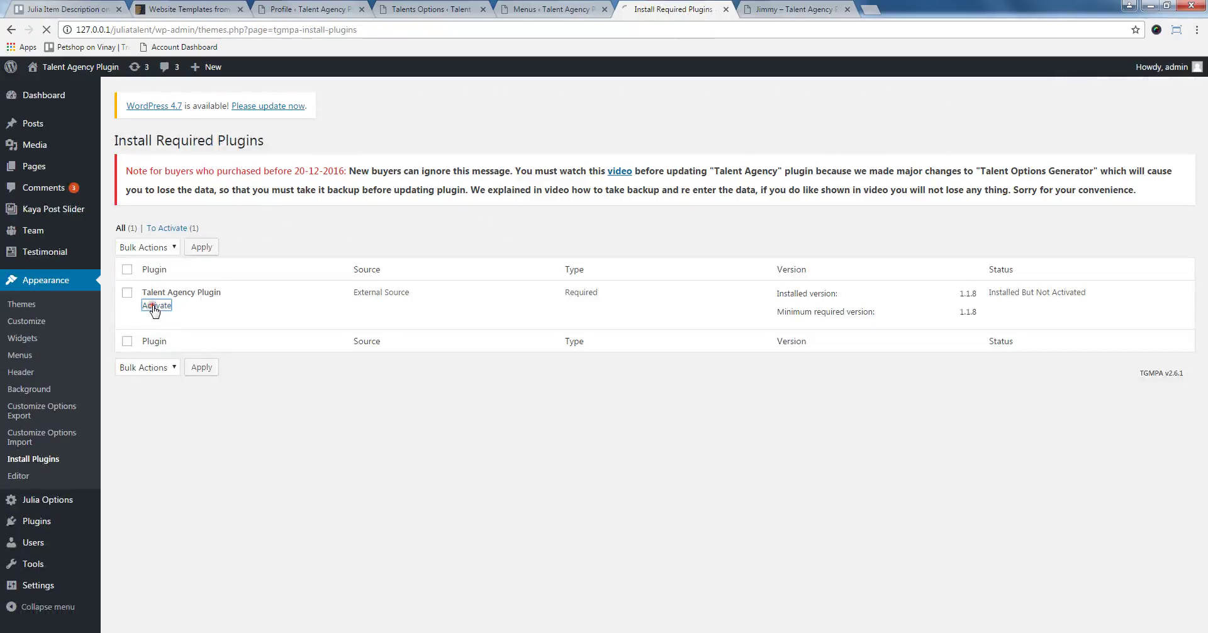
pyautogui.click(328, 307)
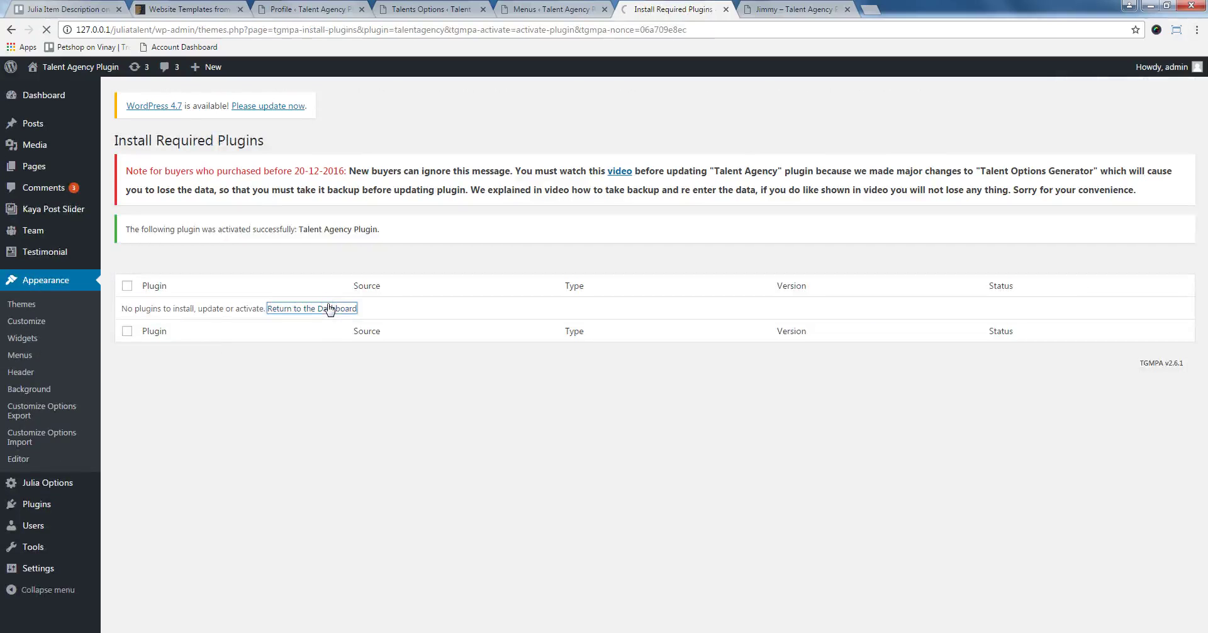
# - Check the Notepad note, and inspect the Talents Options page and the open talent's profile page in Chrome for missing data
pyautogui.hotkey('alt', 'Tab')
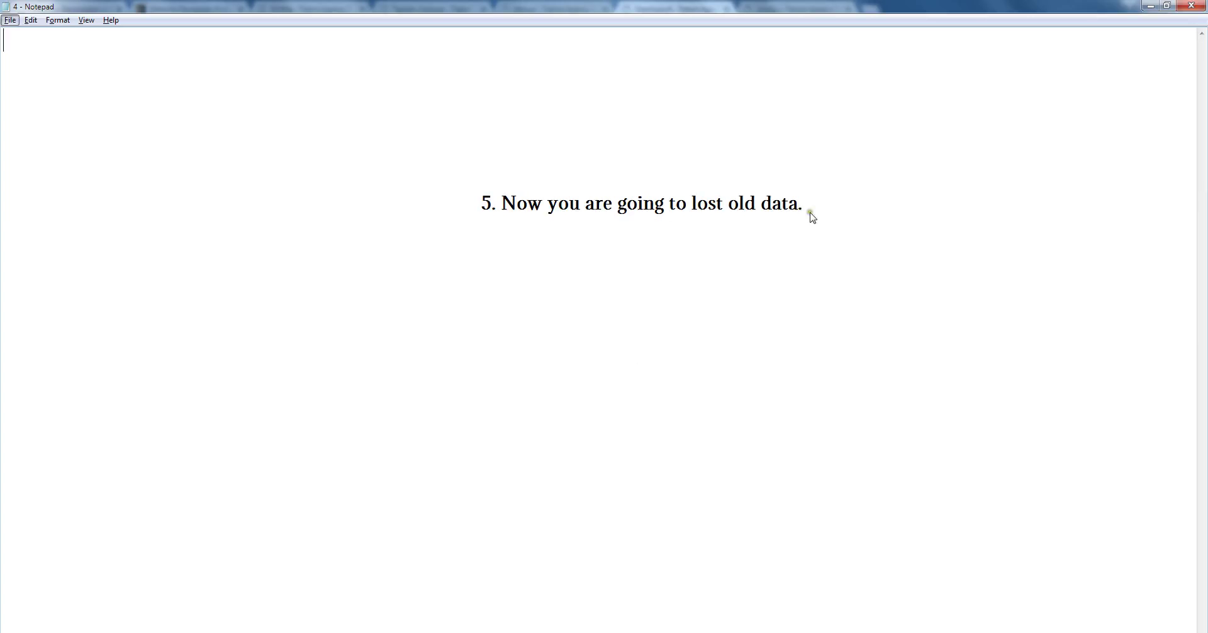
pyautogui.hotkey('alt', 'Tab')
pyautogui.moveTo(44, 191)
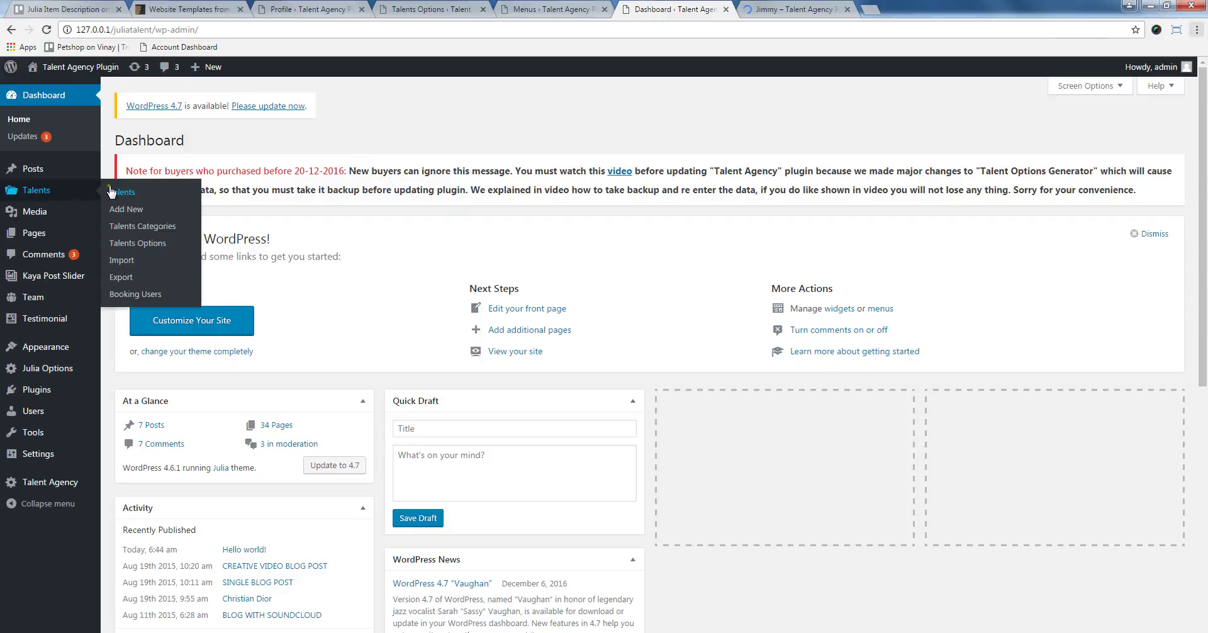
pyautogui.click(126, 245)
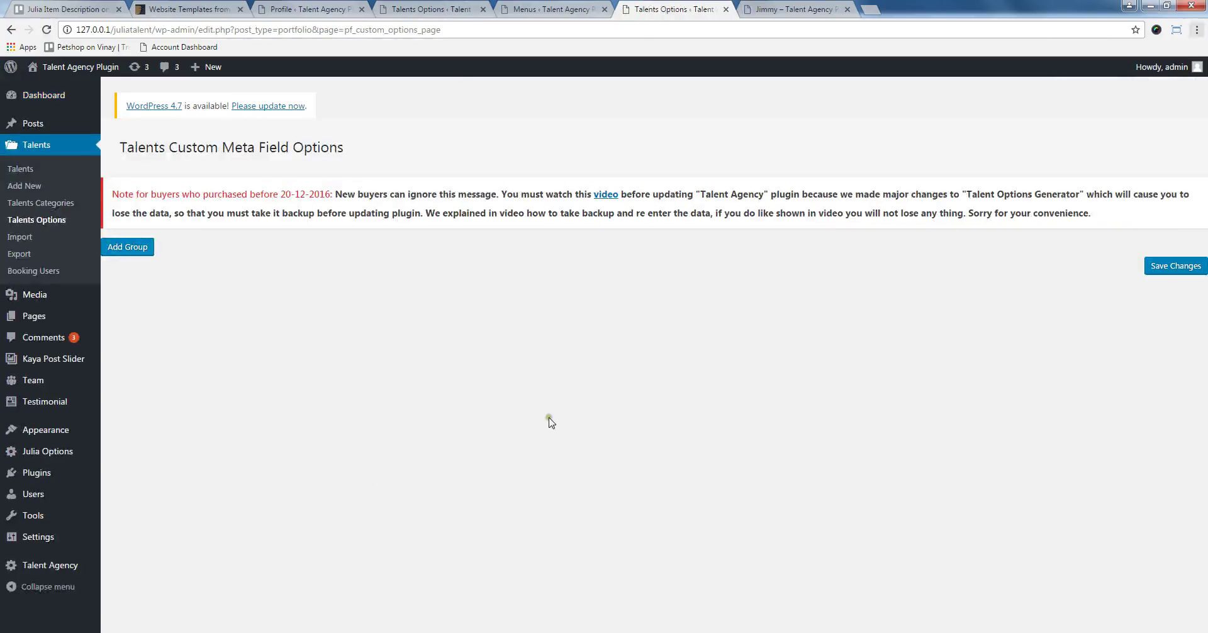
pyautogui.hotkey('ctrl', 'Tab')
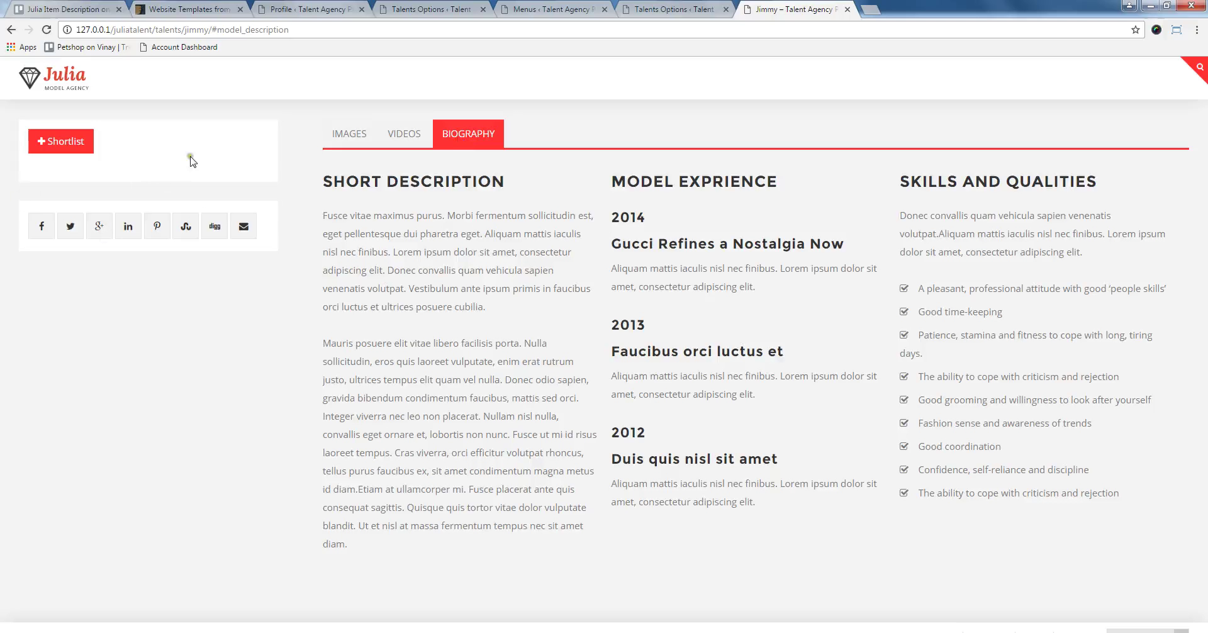
# - Check the next Notepad instruction, return to Chrome and open the saved old-data page from the Desktop
pyautogui.hotkey('alt', 'Tab')
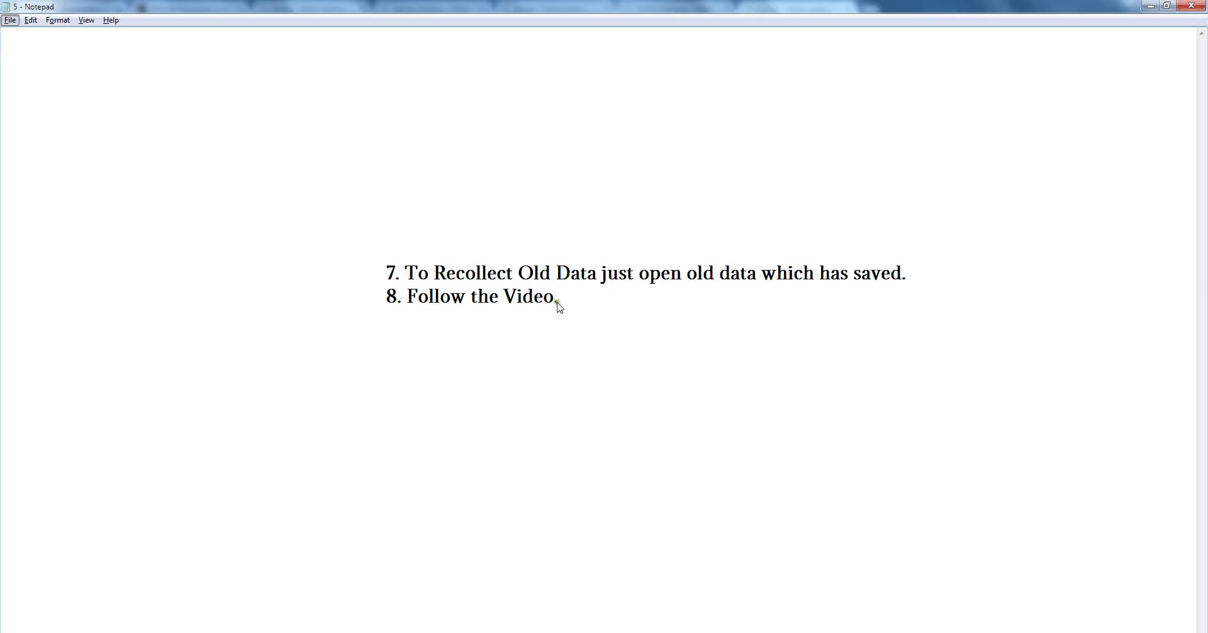
pyautogui.hotkey('alt', 'Tab')
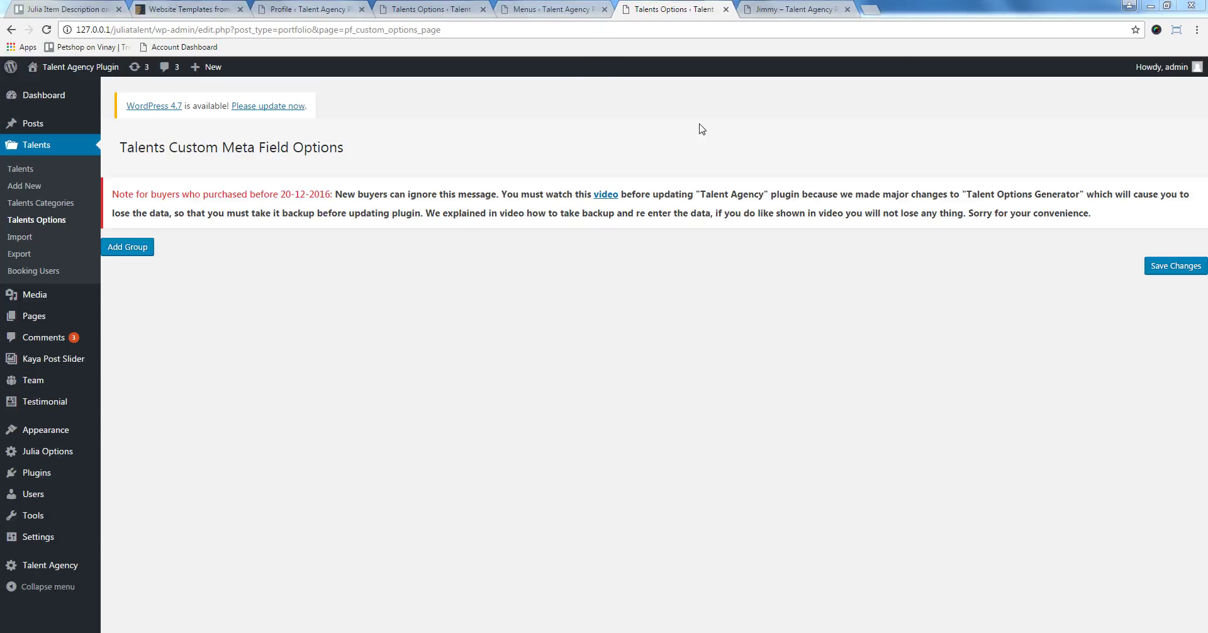
pyautogui.hotkey('ctrl', 'o')
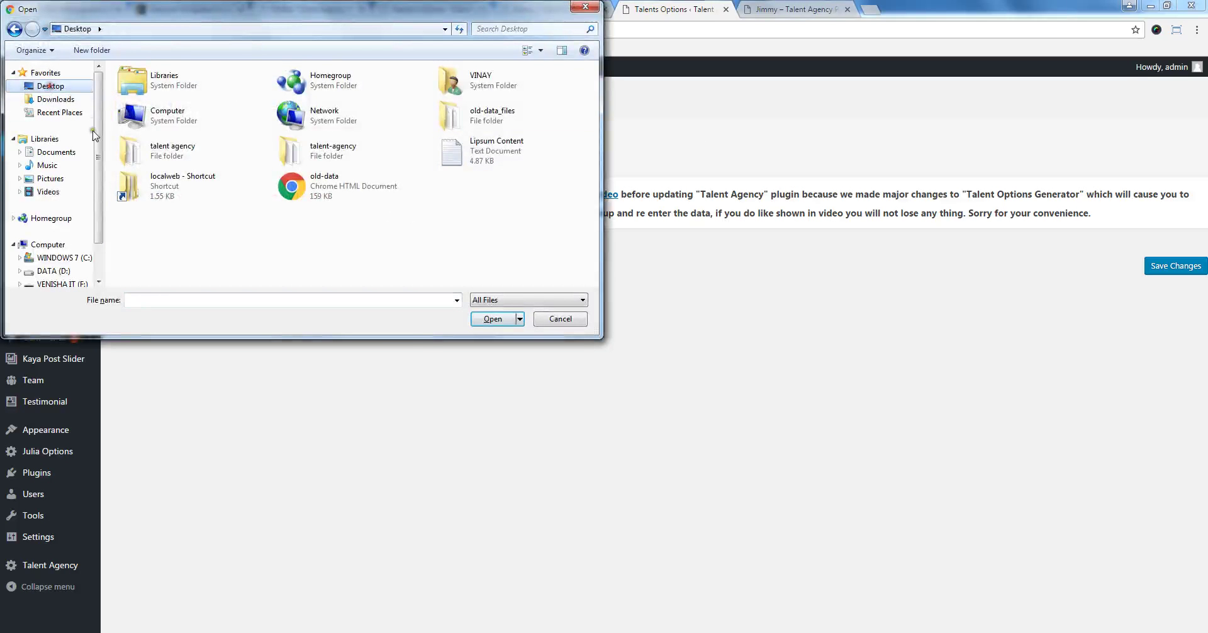
pyautogui.click(325, 192)
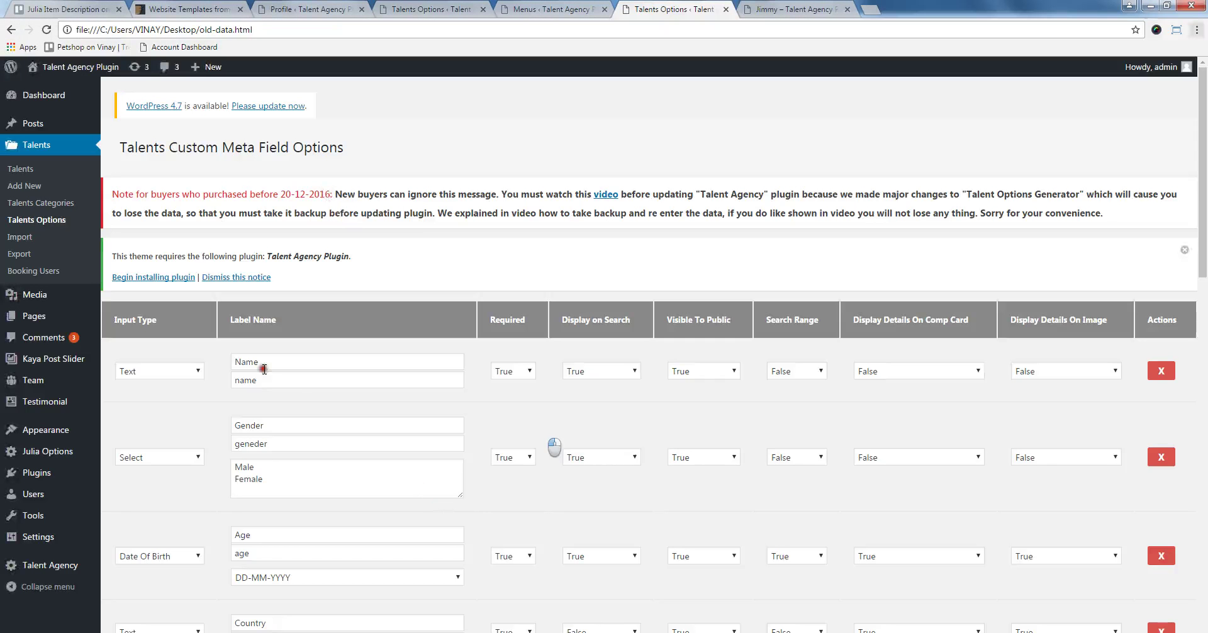
# - Examine the old-data file name in the address and all custom meta fields on the saved page
pyautogui.moveTo(197, 30); pyautogui.dragTo(232, 31)
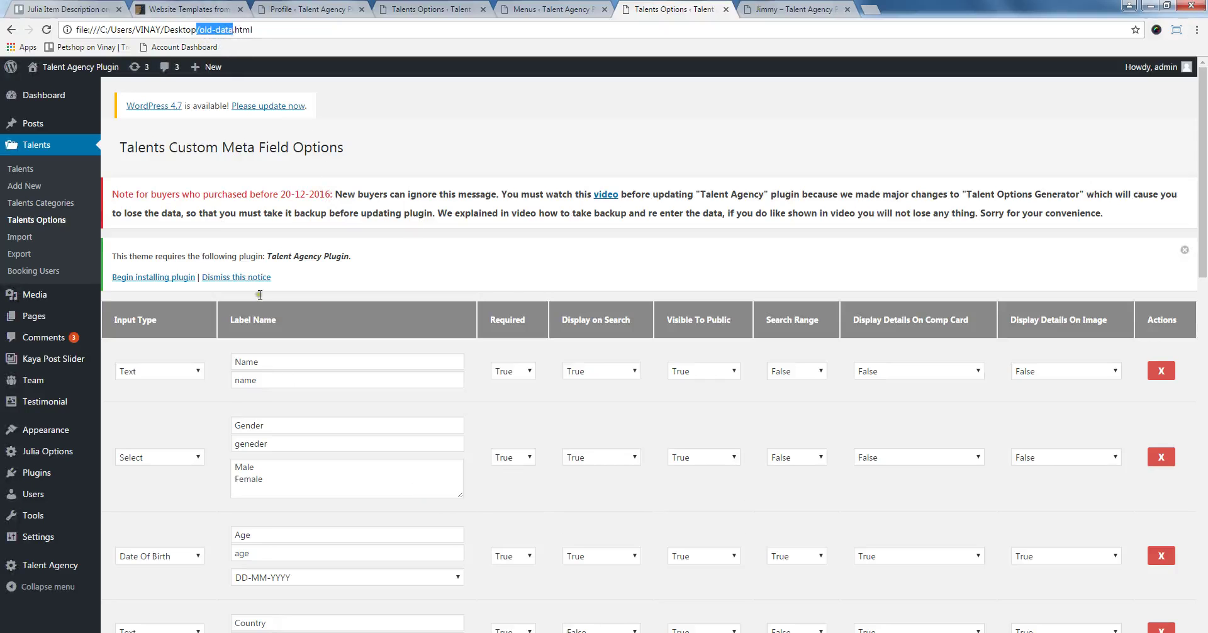
pyautogui.scroll(-15, 259, 295)
pyautogui.scroll(-2, 450, 473)
pyautogui.scroll(17, 802, 489)
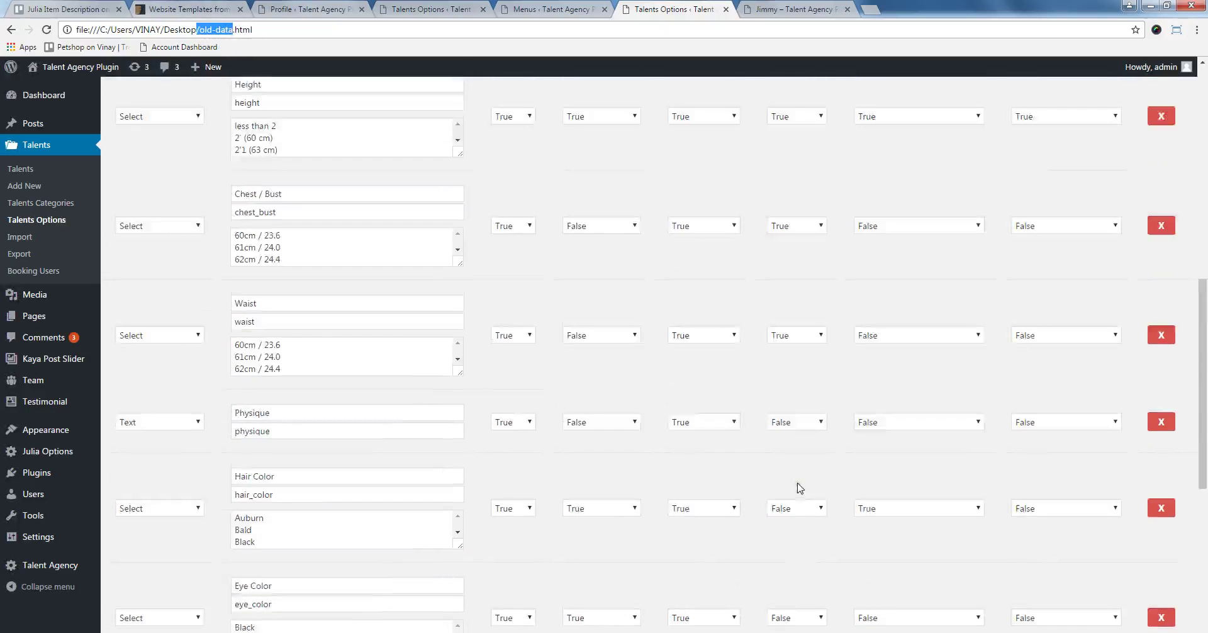
# - On the live Talents Options page, add a field group titled "Model Options"
pyautogui.click(571, 7)
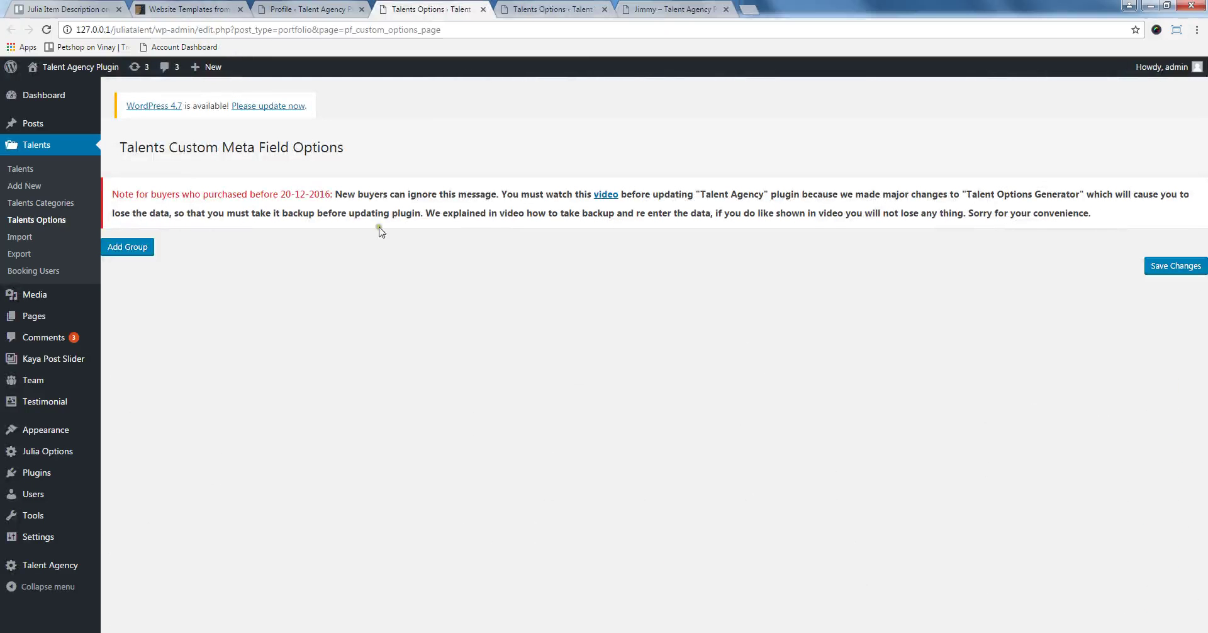
pyautogui.click(123, 251)
pyautogui.click(215, 268)
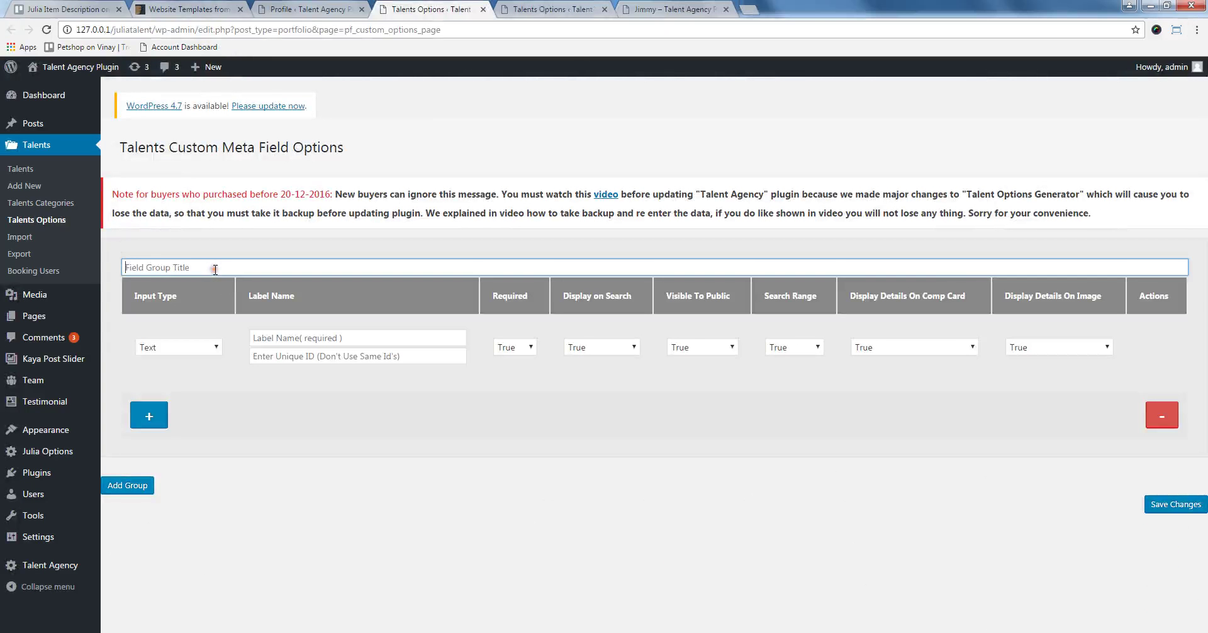
pyautogui.write('Model Options')
# - Copy the label "Name" from the saved old-data page into the label of the new group's first field
pyautogui.click(551, 9)
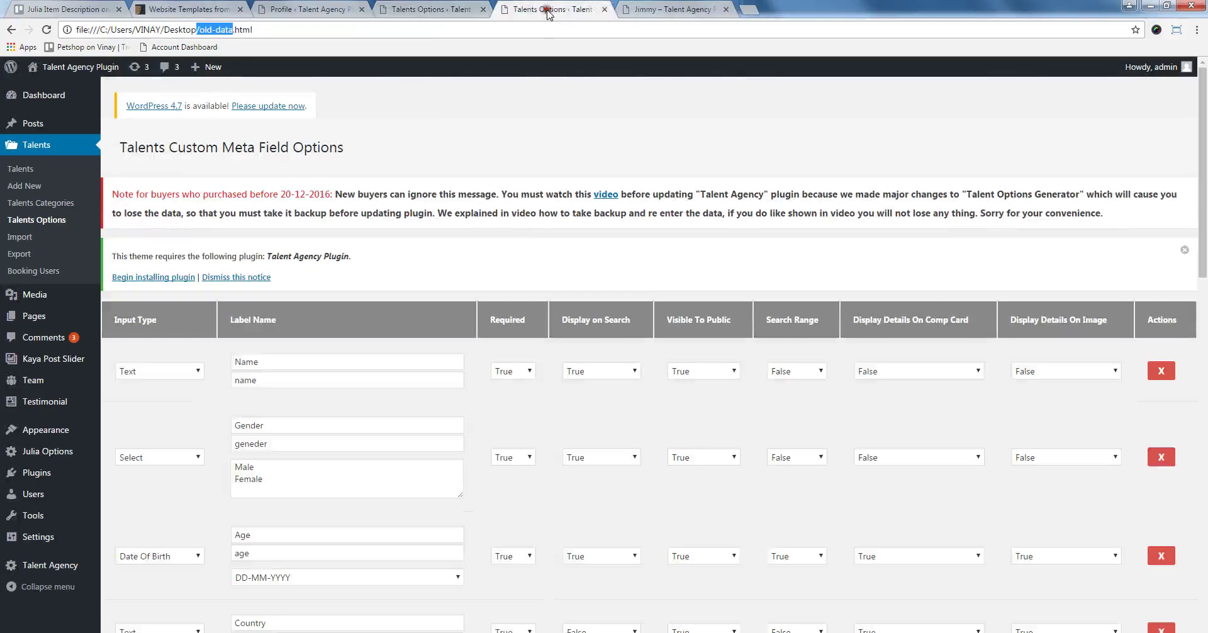
pyautogui.doubleClick(239, 361)
pyautogui.rightClick(242, 365)
pyautogui.click(273, 391)
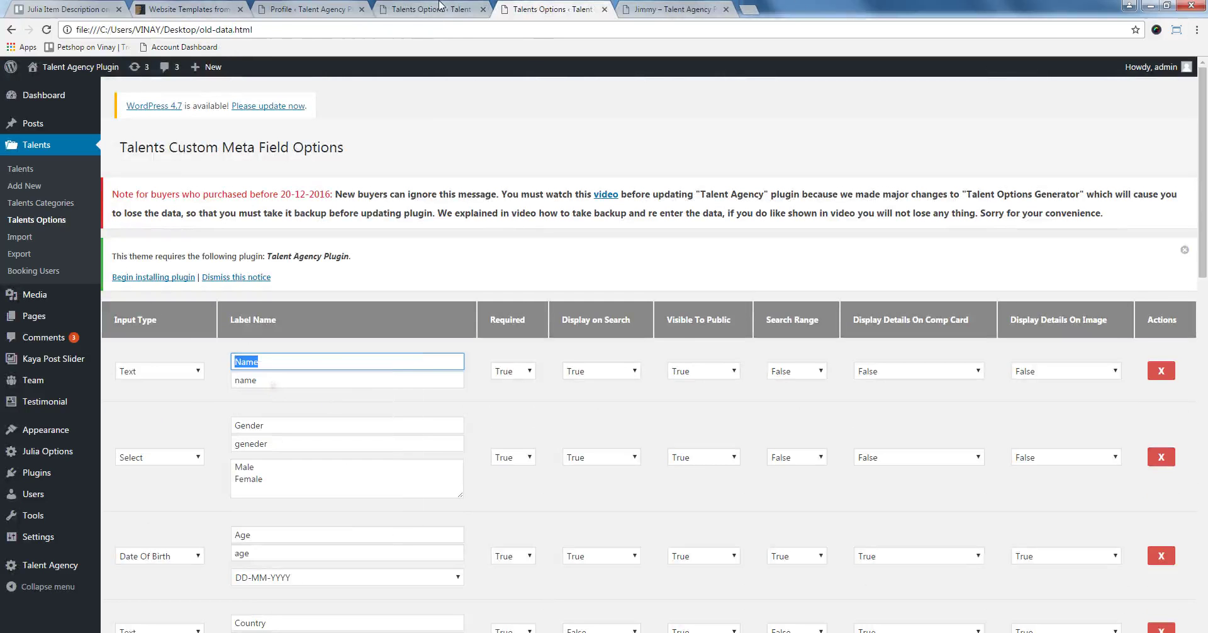
pyautogui.click(439, 8)
pyautogui.click(295, 333)
pyautogui.rightClick(295, 333)
pyautogui.click(332, 413)
# - Replace the first field's unique ID with "name", copied from the saved old-data page
pyautogui.click(513, 7)
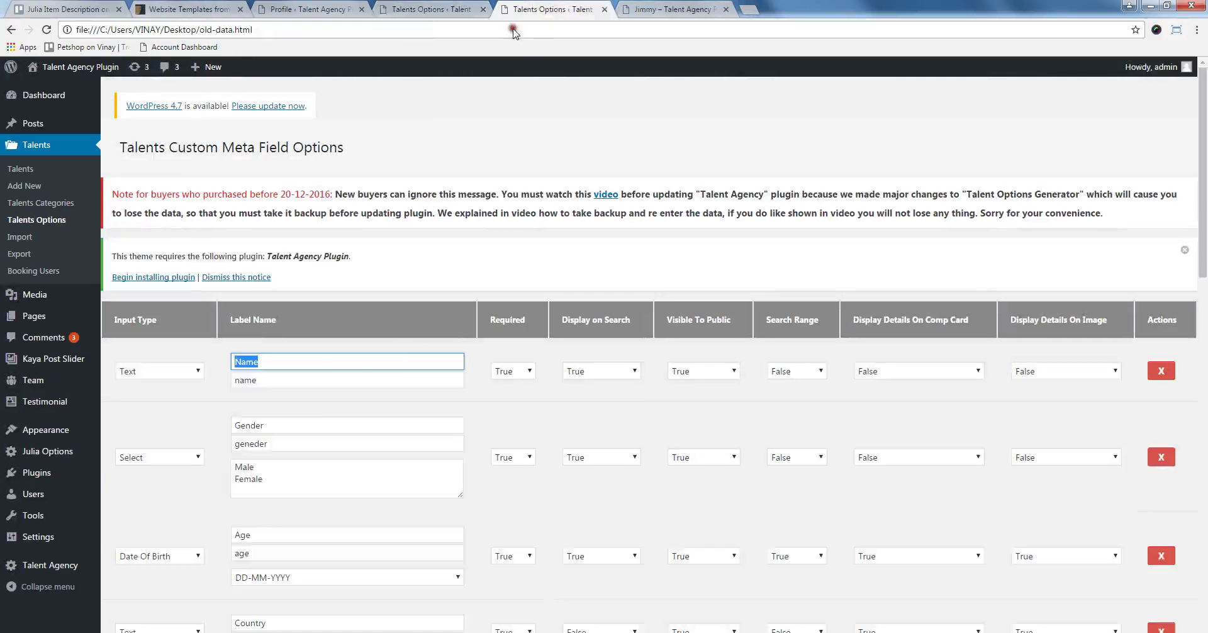
pyautogui.rightClick(323, 378)
pyautogui.click(351, 403)
pyautogui.click(454, 5)
pyautogui.rightClick(307, 353)
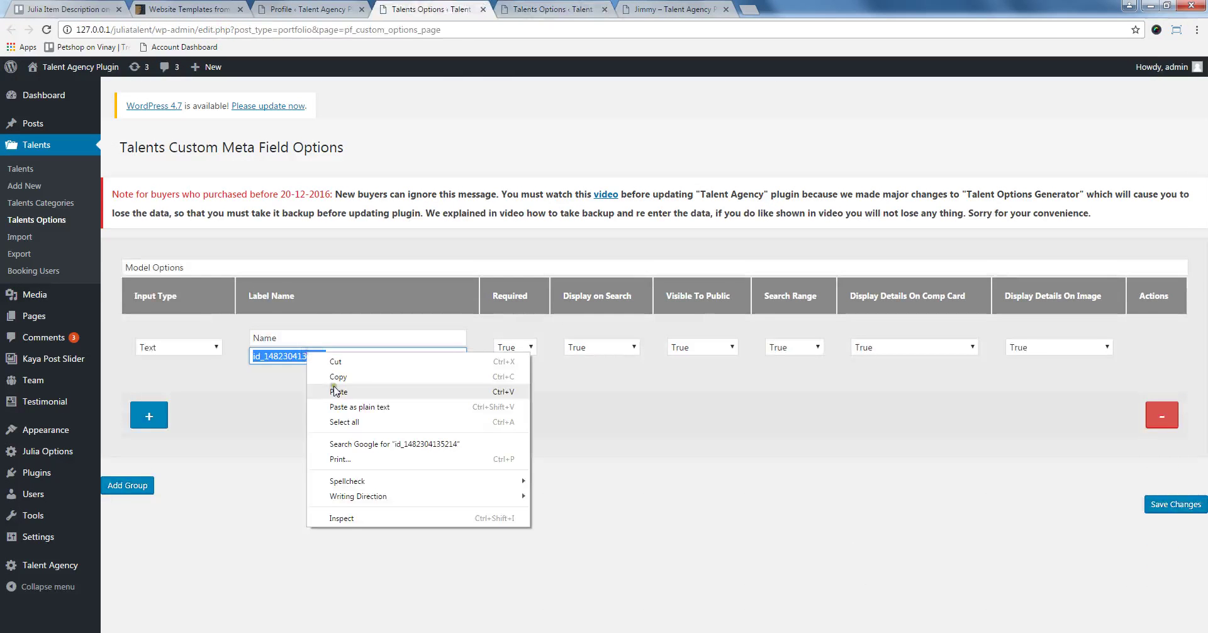
pyautogui.click(335, 391)
# - Check the Name row on the saved page and set its Search Range, Comp Card and Image display options to False in the new group
pyautogui.click(542, 9)
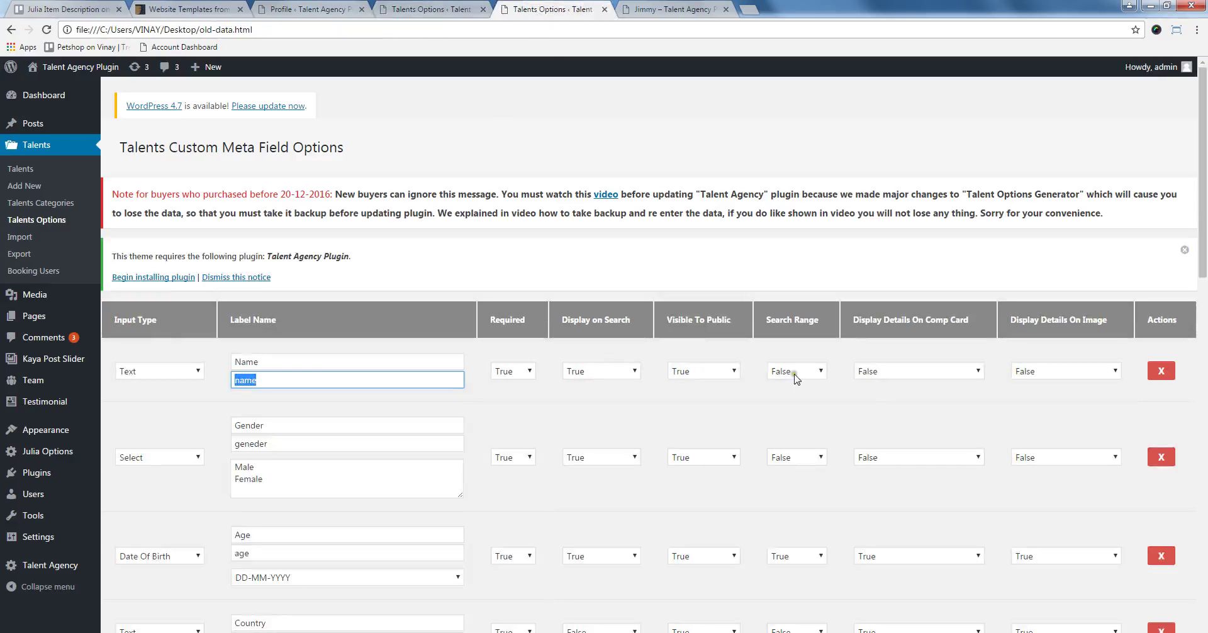
pyautogui.click(870, 378)
pyautogui.click(871, 396)
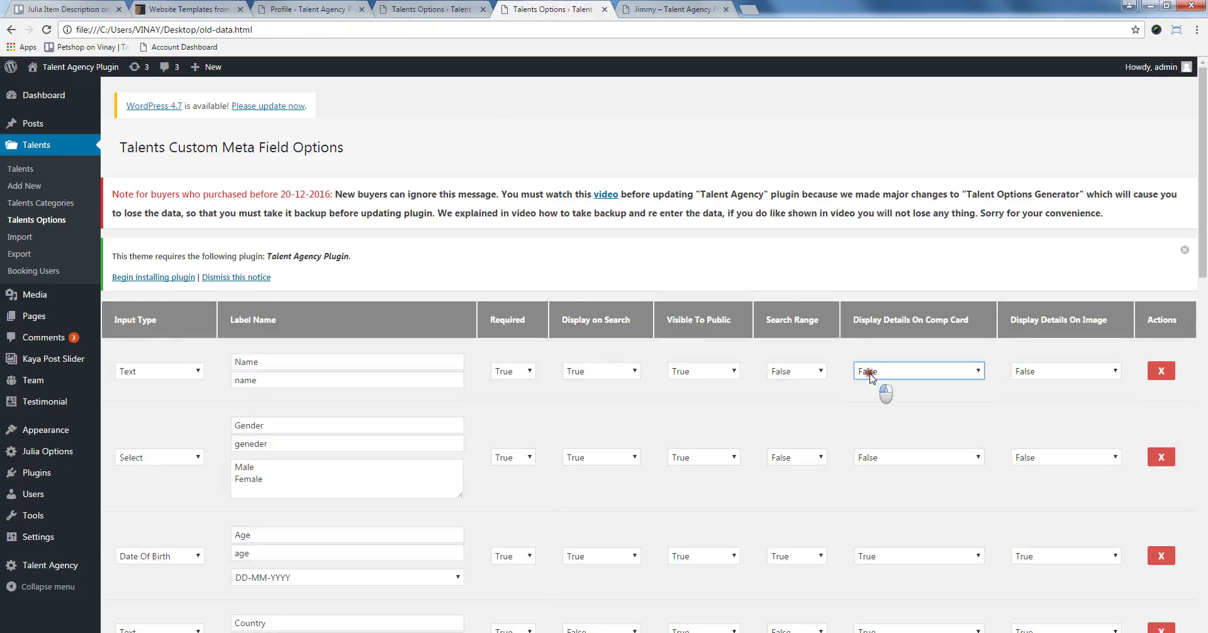
pyautogui.click(425, 6)
pyautogui.click(793, 348)
pyautogui.click(794, 376)
pyautogui.click(913, 346)
pyautogui.click(919, 375)
pyautogui.click(1017, 346)
pyautogui.click(1032, 376)
# - Add a second field to the Model Options group and set its input type to Select, as on the saved page
pyautogui.click(149, 415)
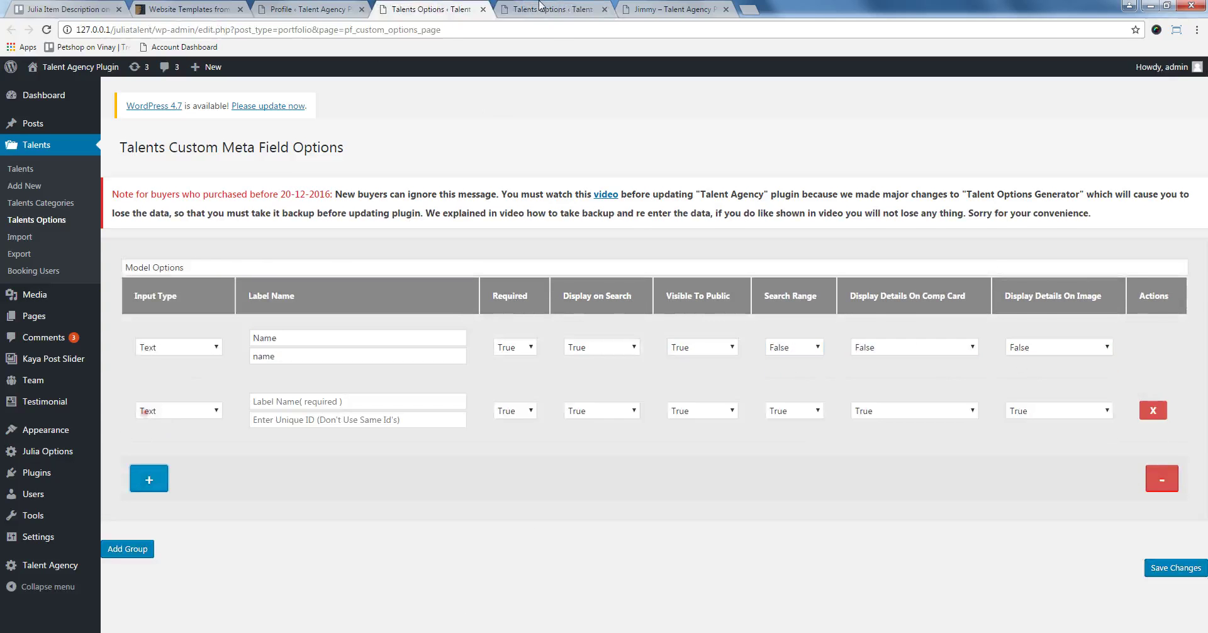
pyautogui.click(539, 8)
pyautogui.click(400, 8)
pyautogui.click(179, 410)
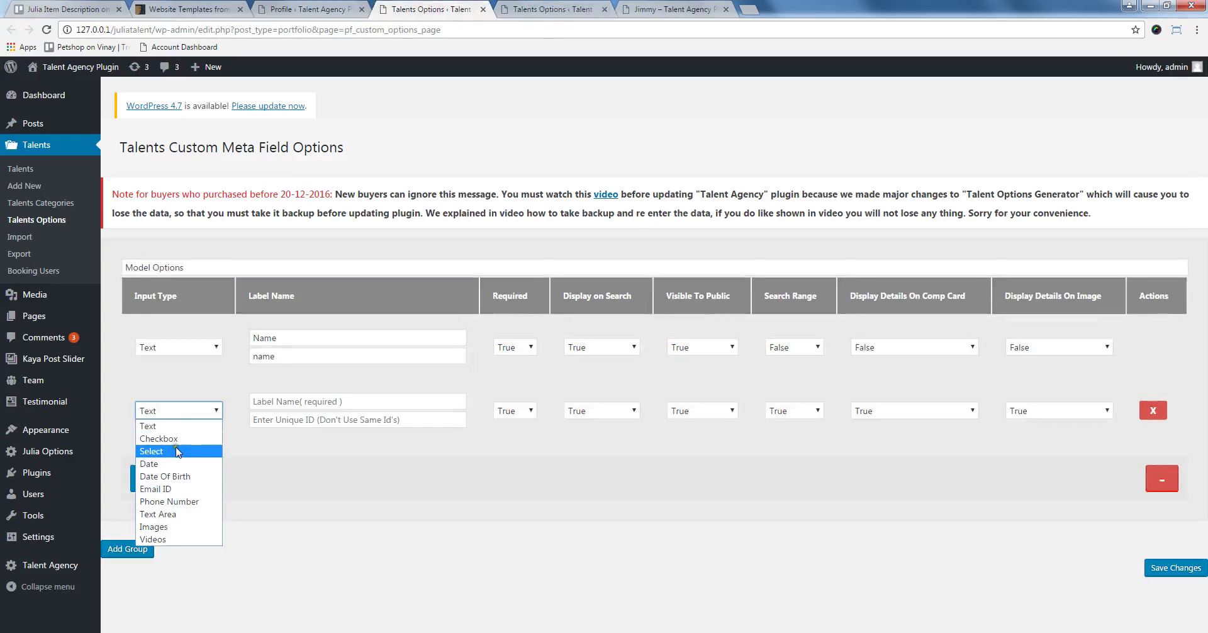
pyautogui.click(178, 451)
# - Copy the label "Gender" from the saved old-data page into the second field's label
pyautogui.hotkey('ctrl', 'Tab')
pyautogui.doubleClick(241, 424)
pyautogui.rightClick(239, 420)
pyautogui.click(283, 443)
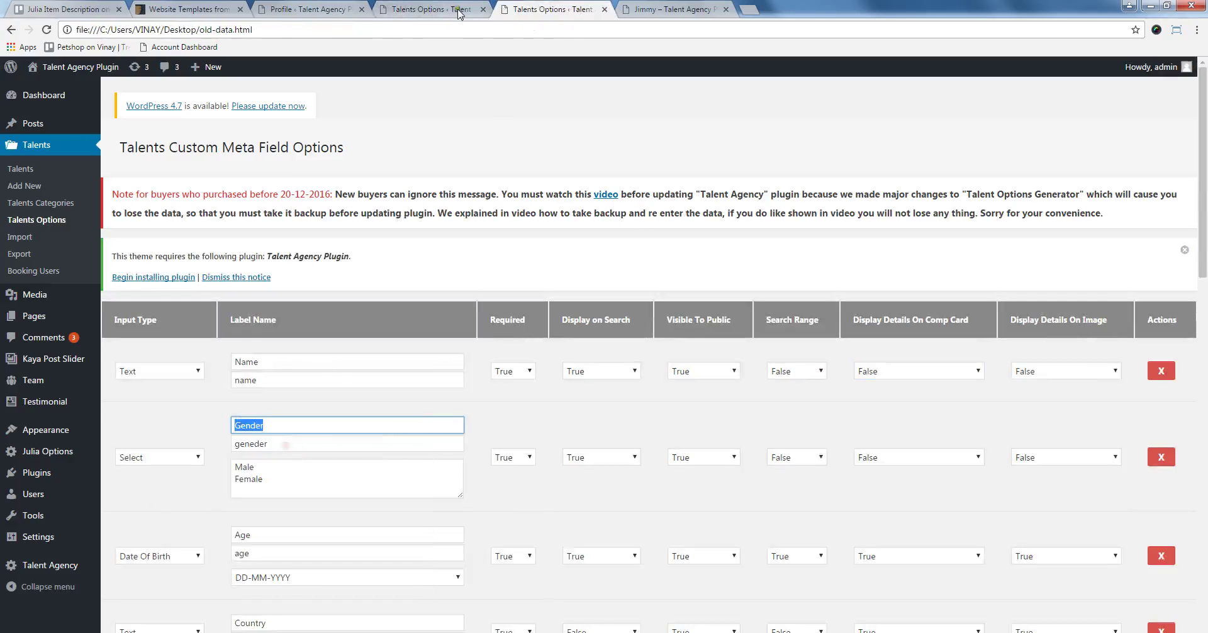
pyautogui.click(458, 9)
pyautogui.click(286, 403)
pyautogui.rightClick(286, 404)
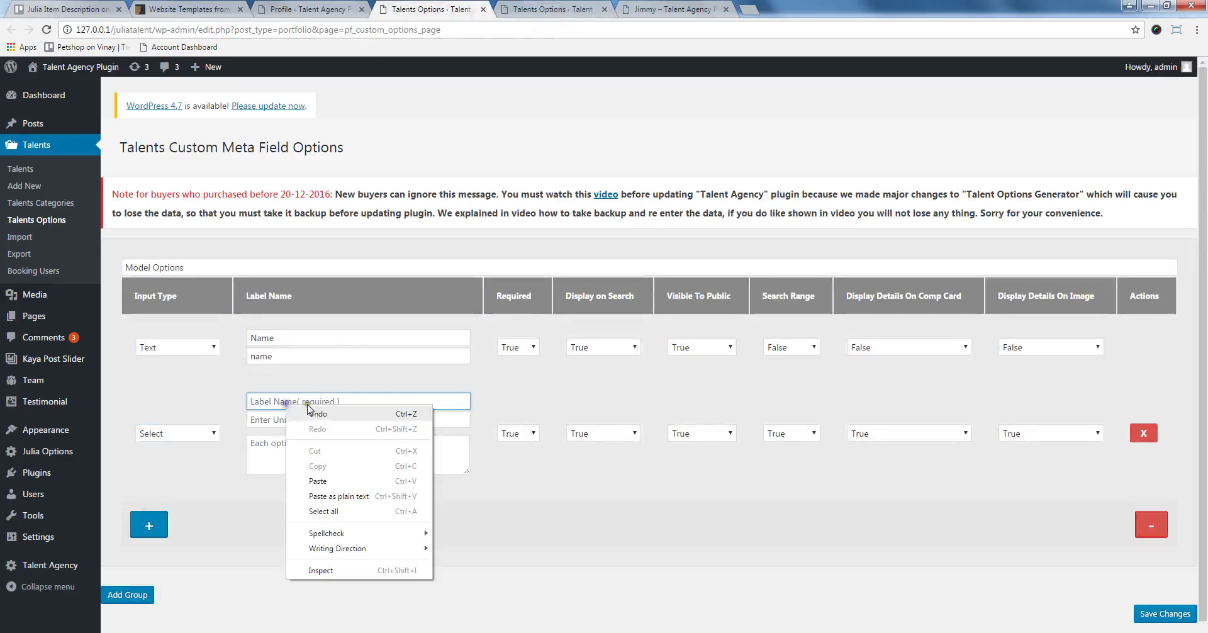
pyautogui.click(317, 481)
# - Replace the Gender field's unique ID with "geneder", copied from the saved old-data page
pyautogui.hotkey('ctrl', 'Tab')
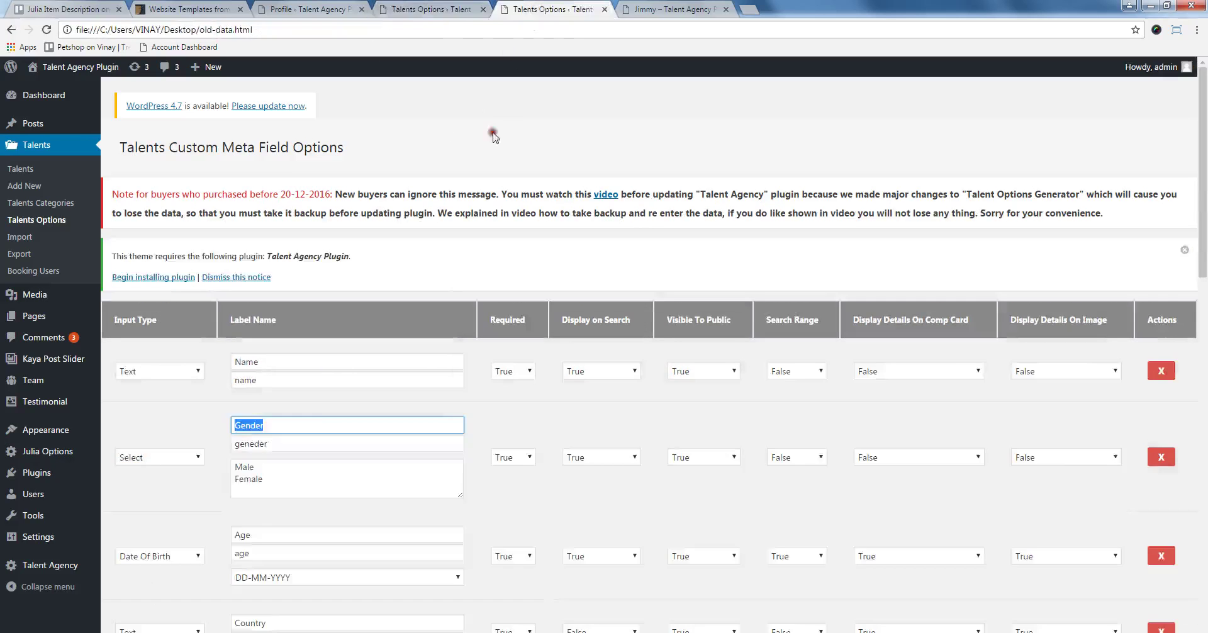
pyautogui.doubleClick(261, 444)
pyautogui.rightClick(267, 449)
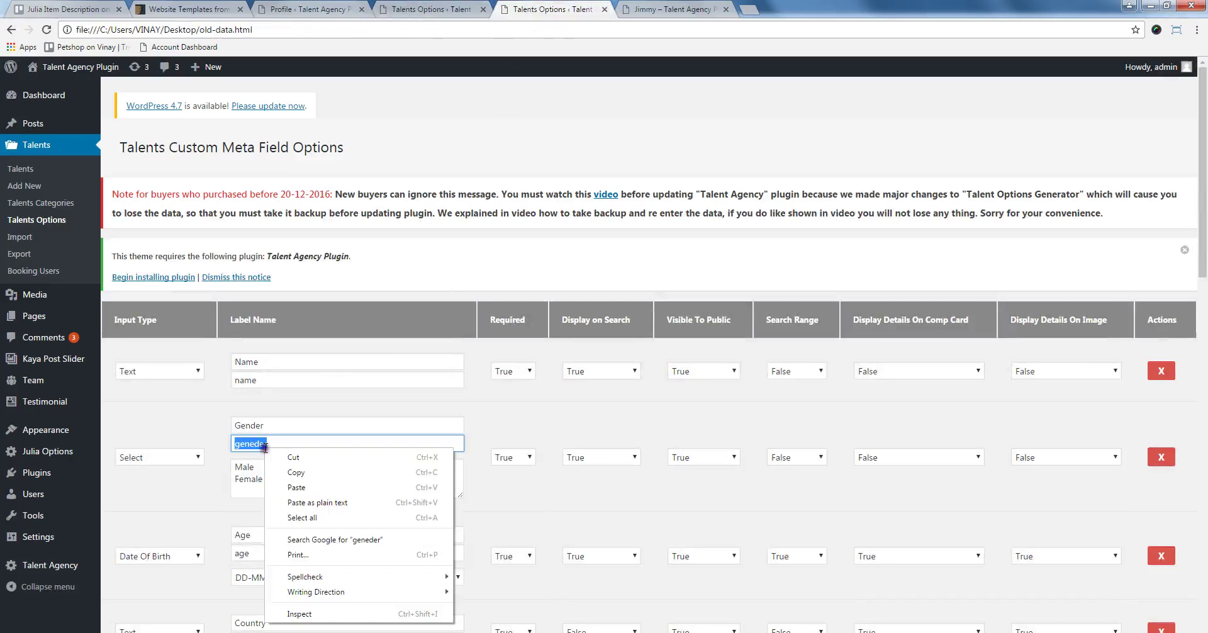
pyautogui.click(299, 472)
pyautogui.hotkey('ctrl', 'shift', 'Tab')
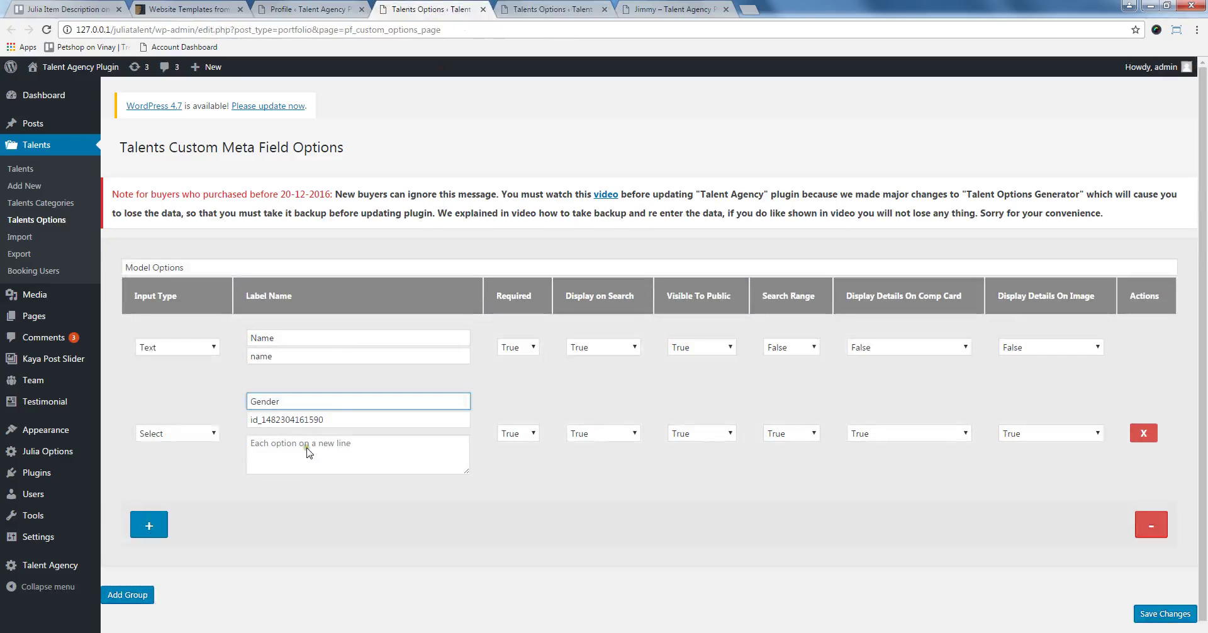
pyautogui.doubleClick(312, 419)
pyautogui.rightClick(314, 419)
pyautogui.click(344, 454)
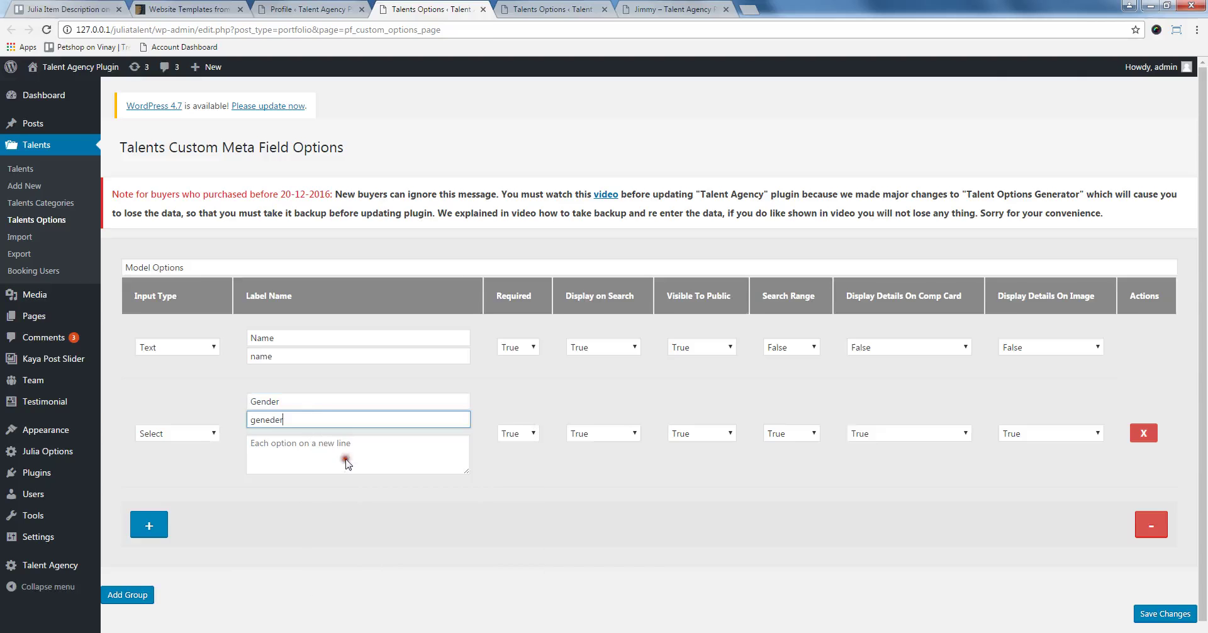
# - Copy the options Male and Female from the saved page into the Gender field's option list
pyautogui.hotkey('ctrl', 'Tab')
pyautogui.doubleClick(295, 488)
pyautogui.hotkey('ctrl', 'a')
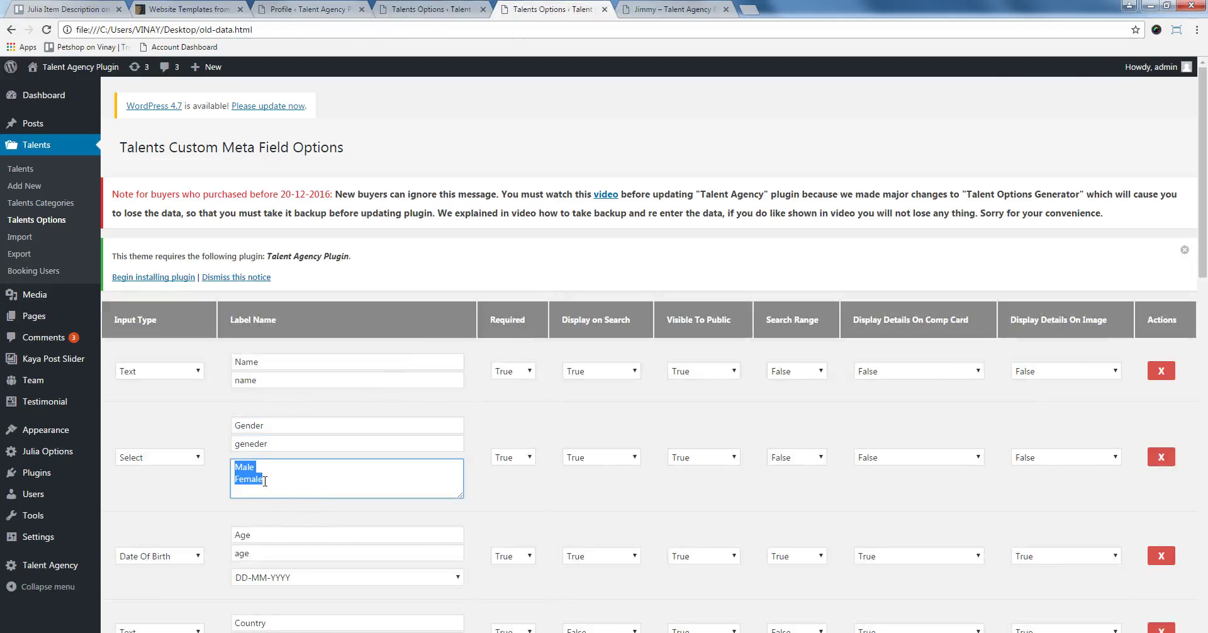
pyautogui.rightClick(265, 481)
pyautogui.click(286, 501)
pyautogui.click(390, 6)
pyautogui.click(345, 456)
pyautogui.rightClick(340, 448)
pyautogui.click(381, 531)
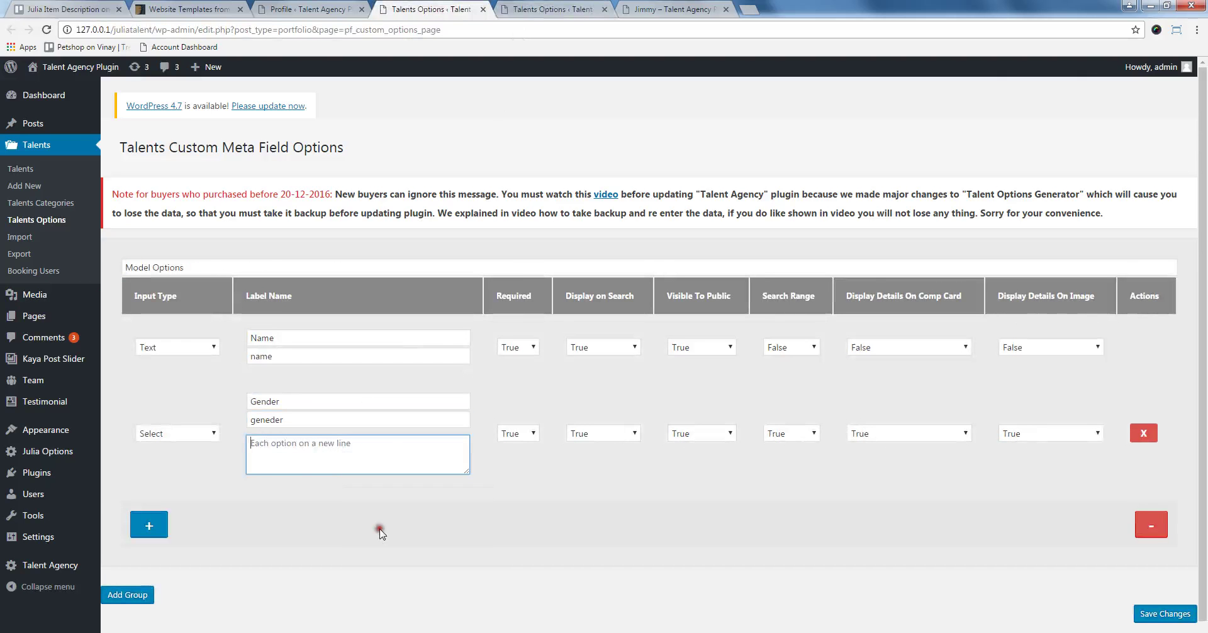
# - Check the Gender row on the saved page and set its Search Range, Comp Card and Image display options to False in the new group
pyautogui.click(562, 6)
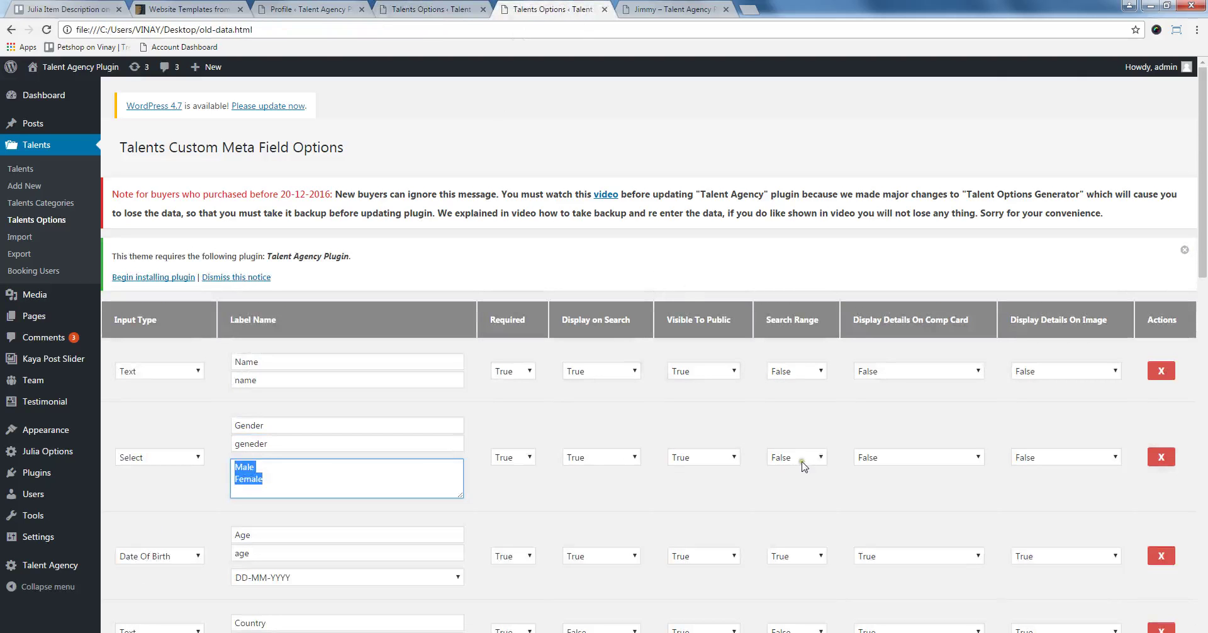
pyautogui.click(450, 7)
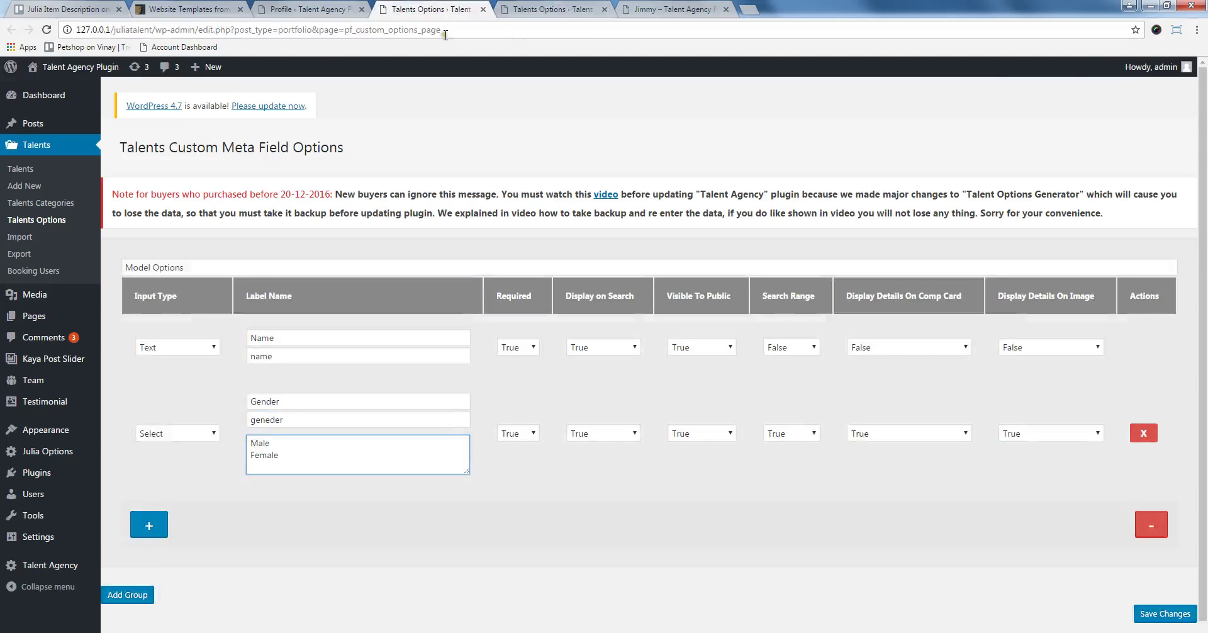
pyautogui.click(785, 433)
pyautogui.click(888, 447)
pyautogui.click(897, 434)
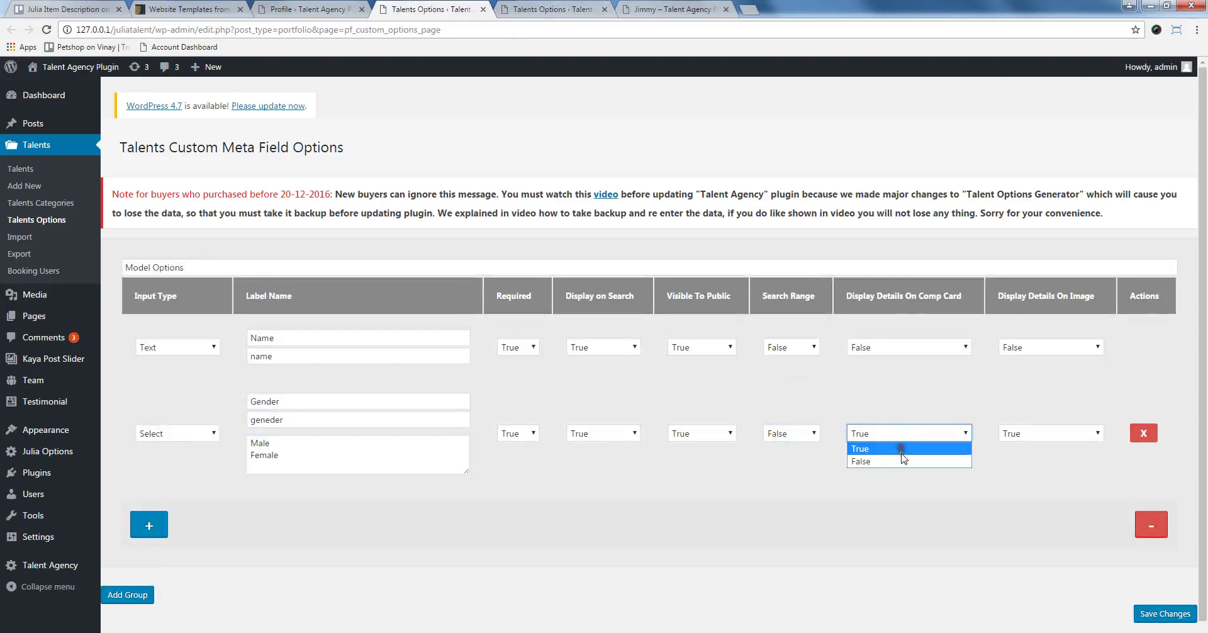
pyautogui.click(912, 463)
pyautogui.click(1025, 434)
pyautogui.click(1025, 463)
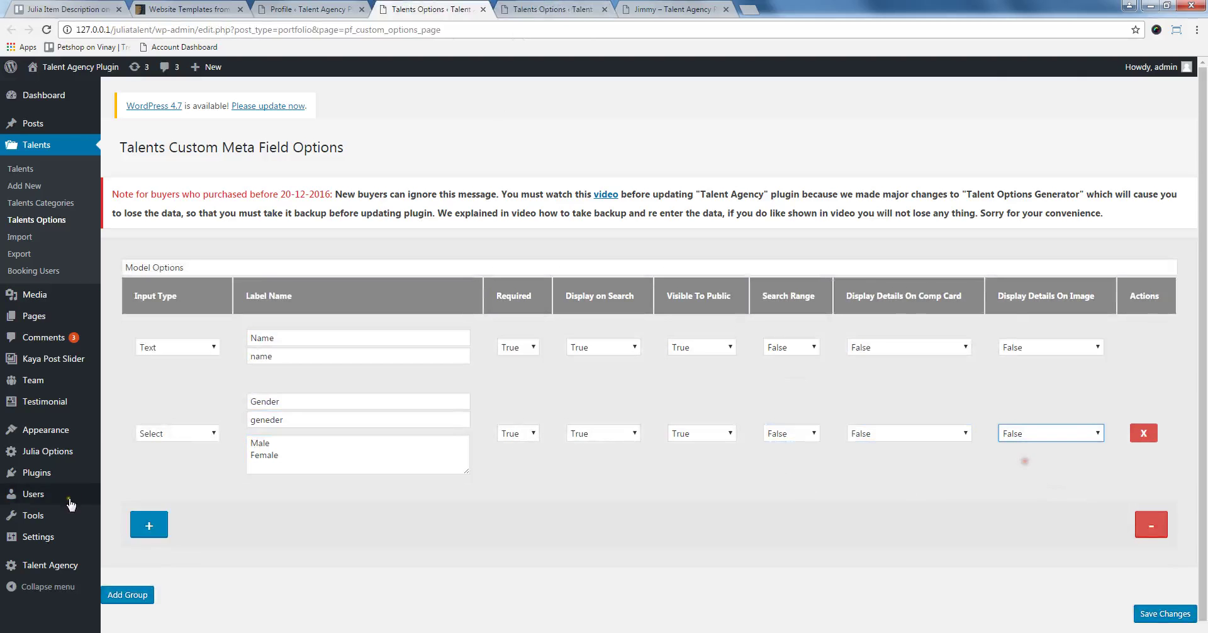
# - Add a third field to the group and set its input type to Date Of Birth, following the saved page
pyautogui.click(169, 526)
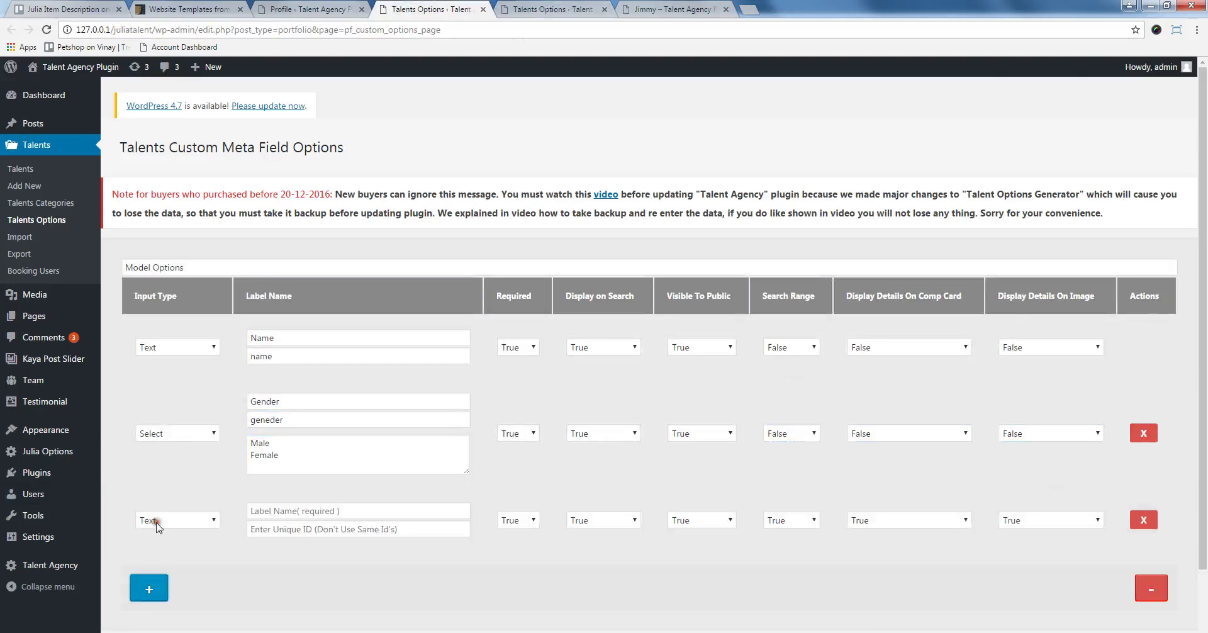
pyautogui.click(528, 10)
pyautogui.scroll(-4, 440, 251)
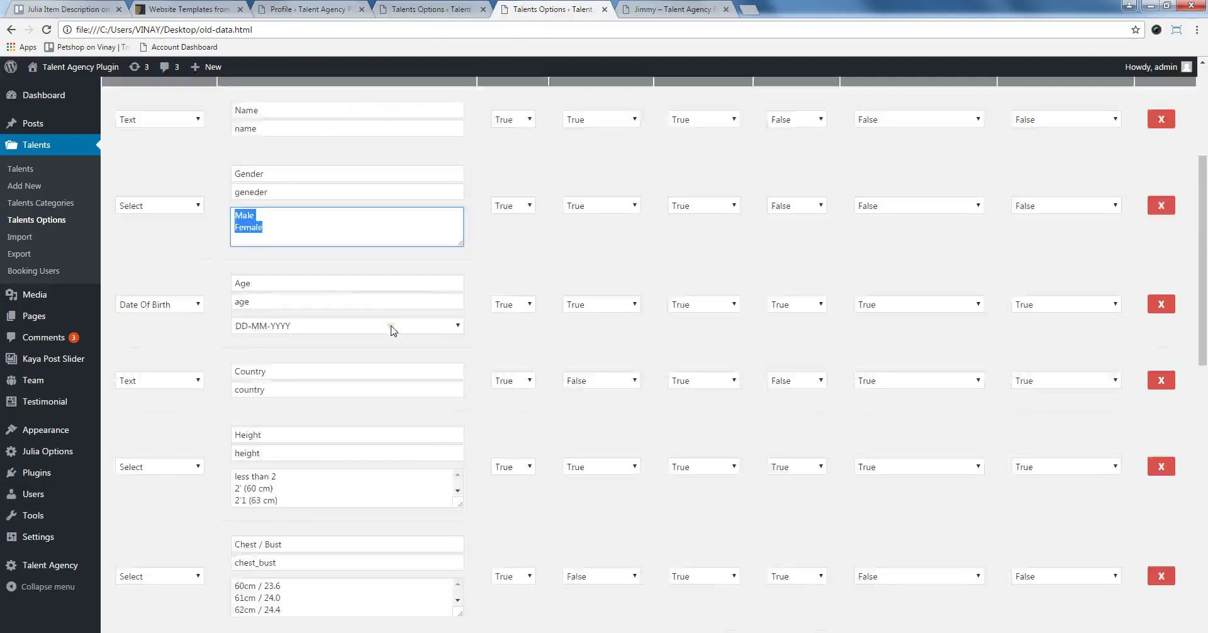
pyautogui.click(402, 7)
pyautogui.click(189, 522)
pyautogui.click(184, 442)
# - Copy the label "Age" from the saved old-data page into the Date Of Birth field's label
pyautogui.click(535, 8)
pyautogui.doubleClick(293, 287)
pyautogui.rightClick(291, 280)
pyautogui.click(314, 301)
pyautogui.click(435, 11)
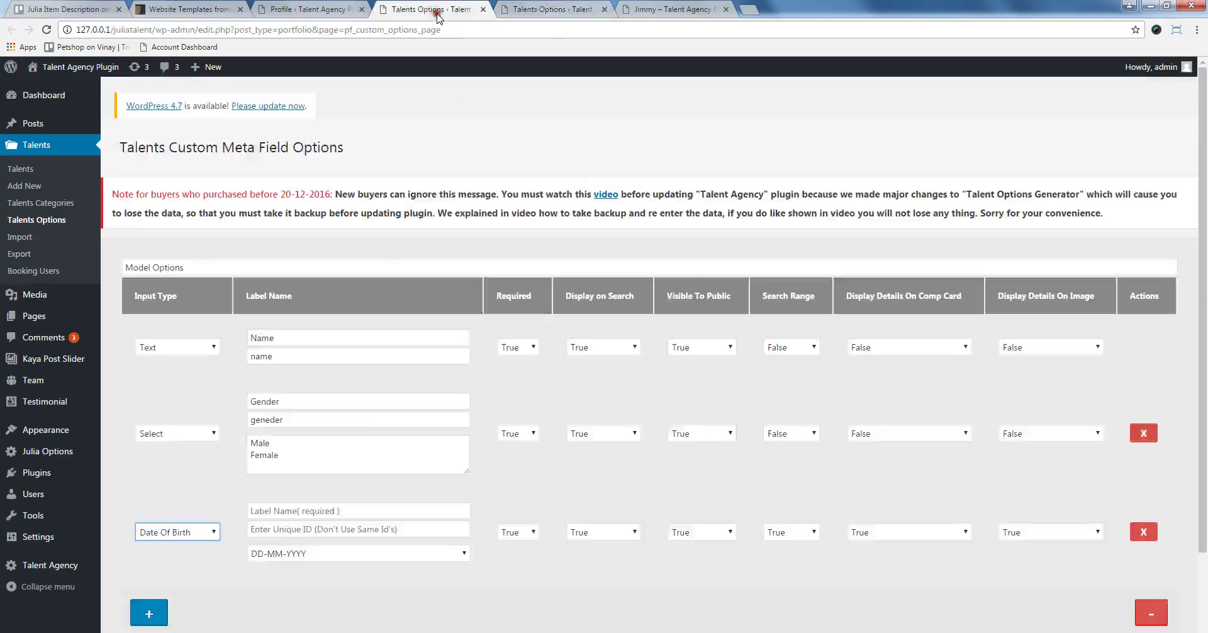
pyautogui.rightClick(288, 511)
pyautogui.click(328, 410)
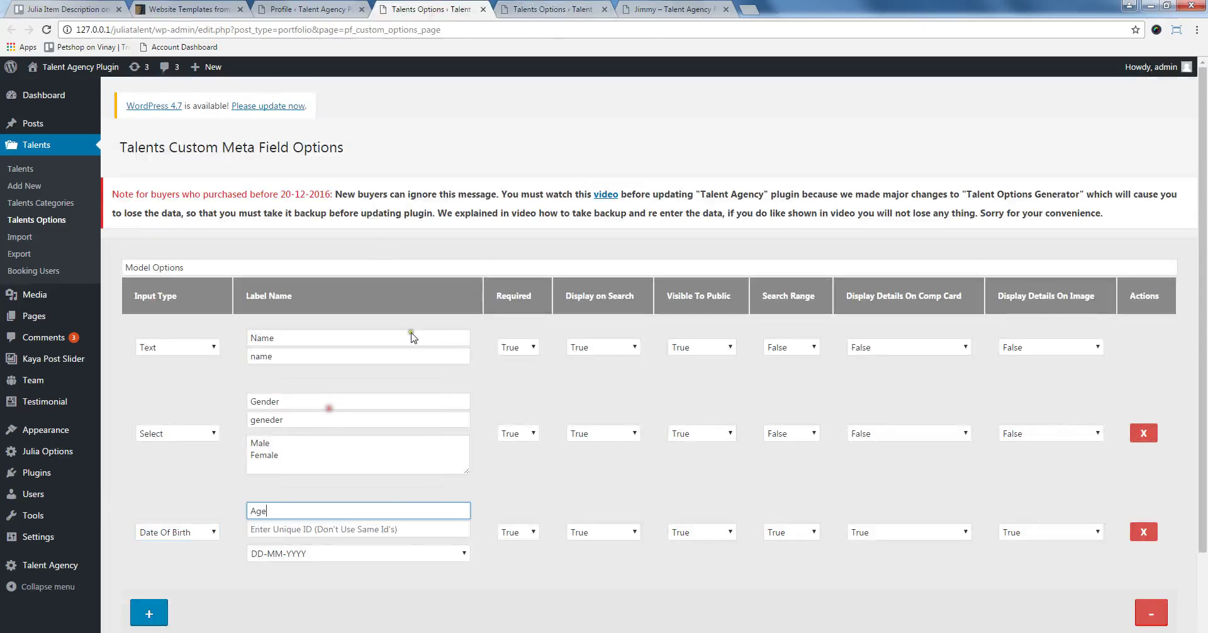
# - Copy the unique ID "age" from the saved page into the Age field and compare its True/False settings with the saved row
pyautogui.click(554, 10)
pyautogui.doubleClick(291, 303)
pyautogui.rightClick(291, 303)
pyautogui.click(333, 330)
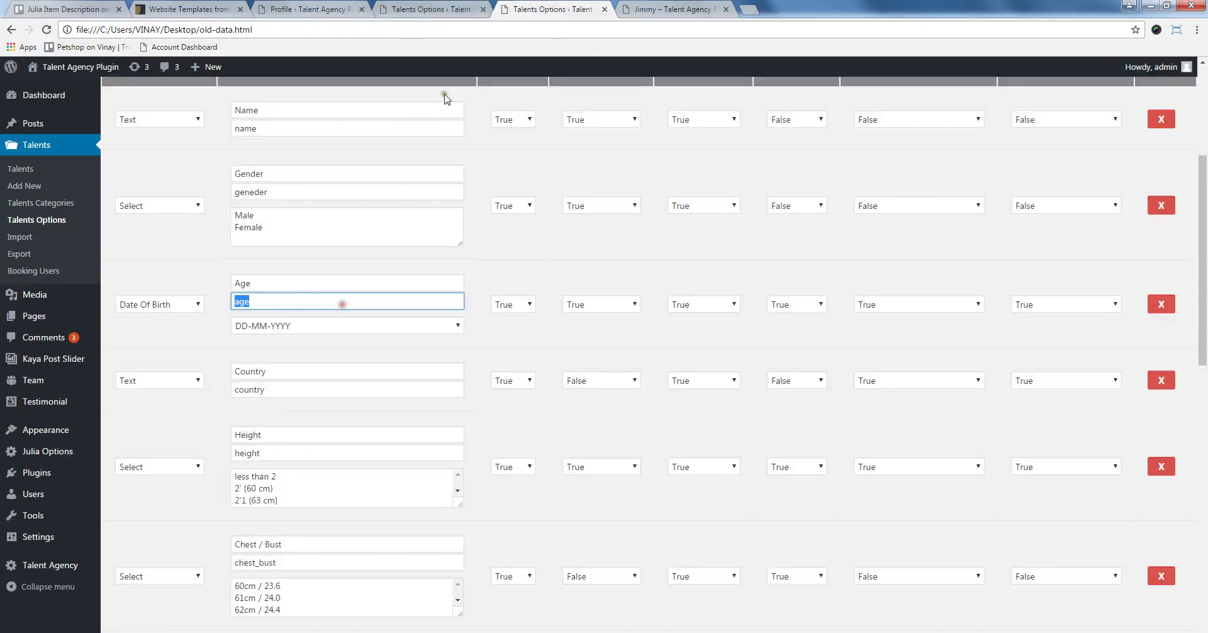
pyautogui.click(434, 9)
pyautogui.doubleClick(311, 529)
pyautogui.rightClick(310, 530)
pyautogui.click(343, 396)
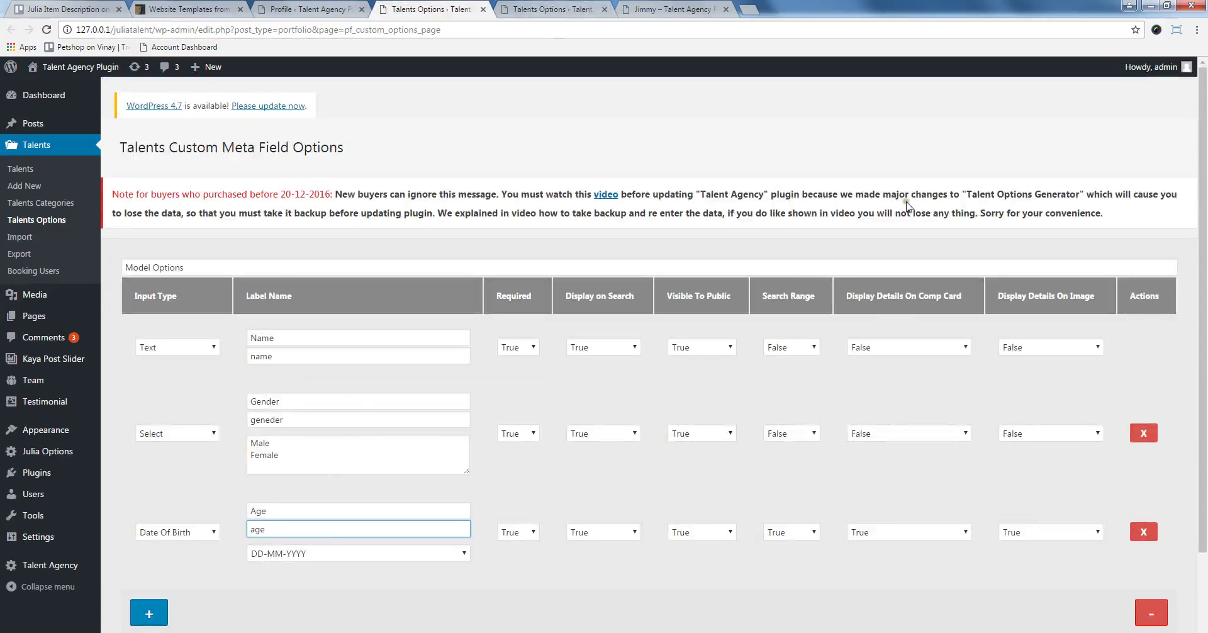
pyautogui.click(553, 9)
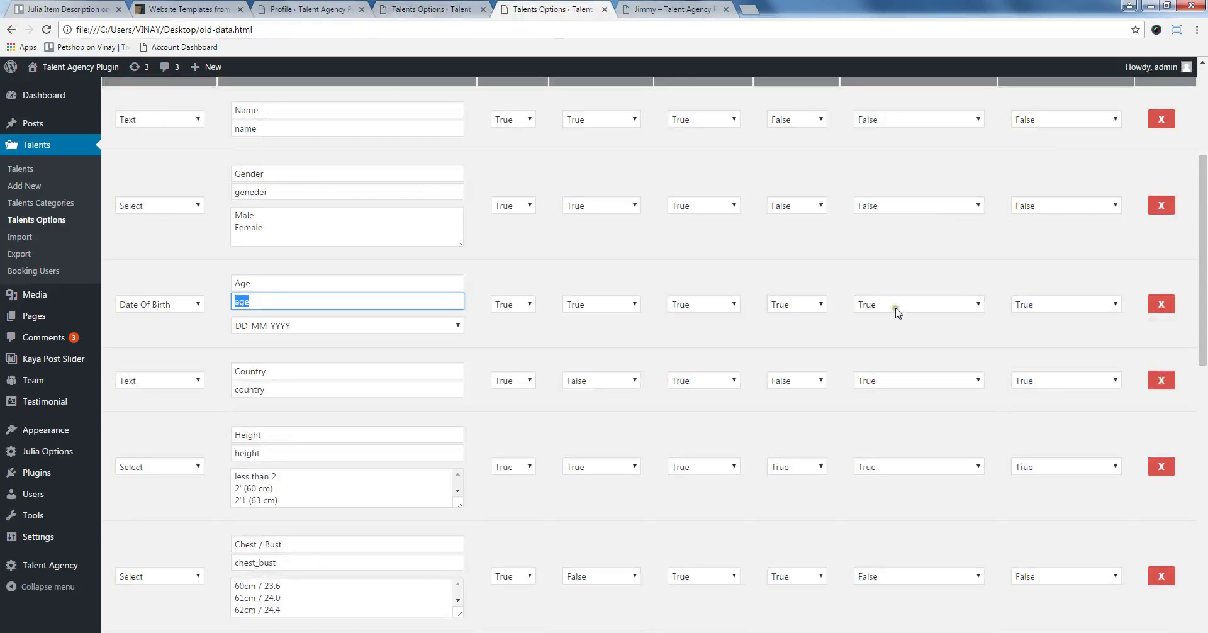
pyautogui.click(439, 9)
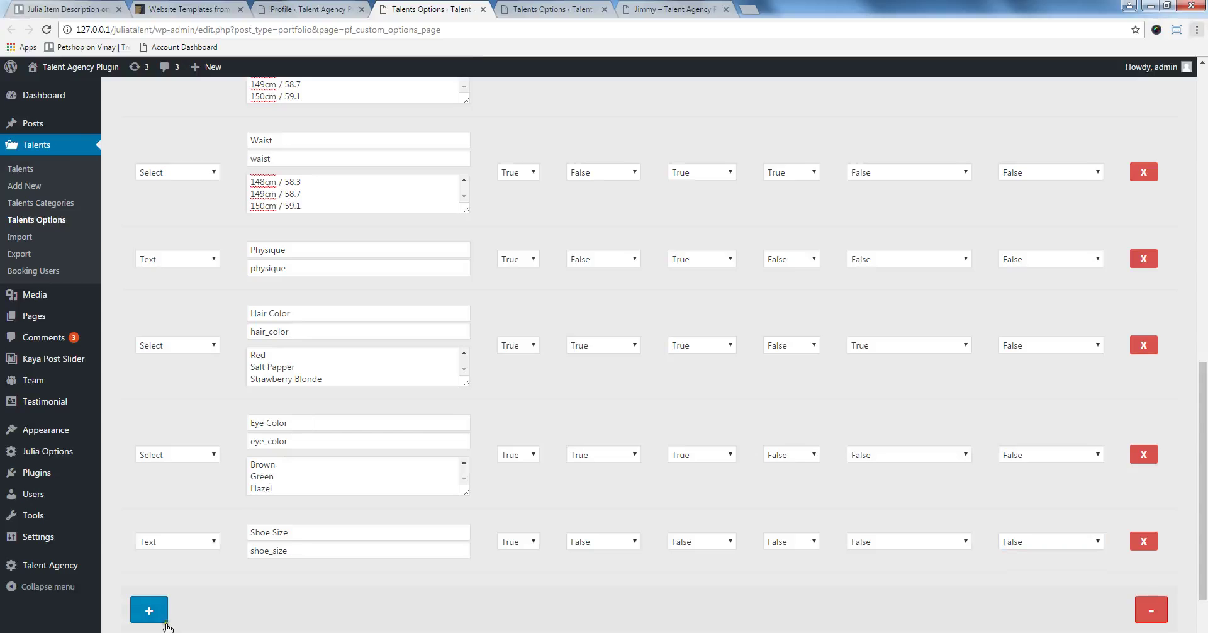
# - Add a field below Shoe Size and copy the label "Dress Size" into it from the saved old-data page
pyautogui.click(157, 615)
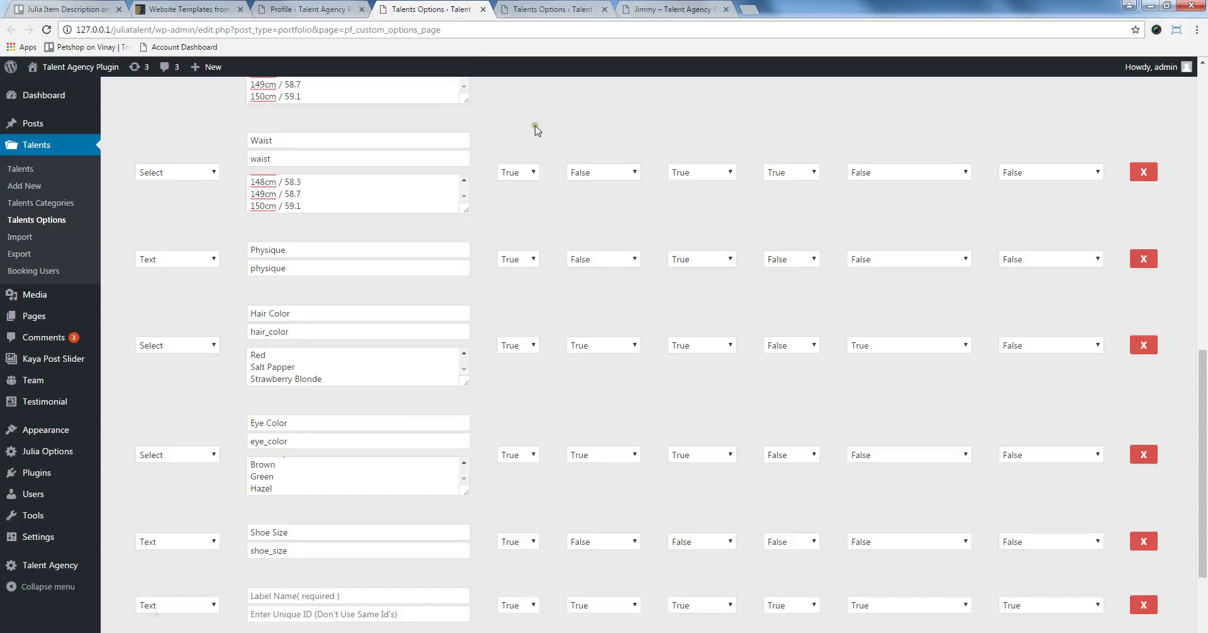
pyautogui.click(555, 7)
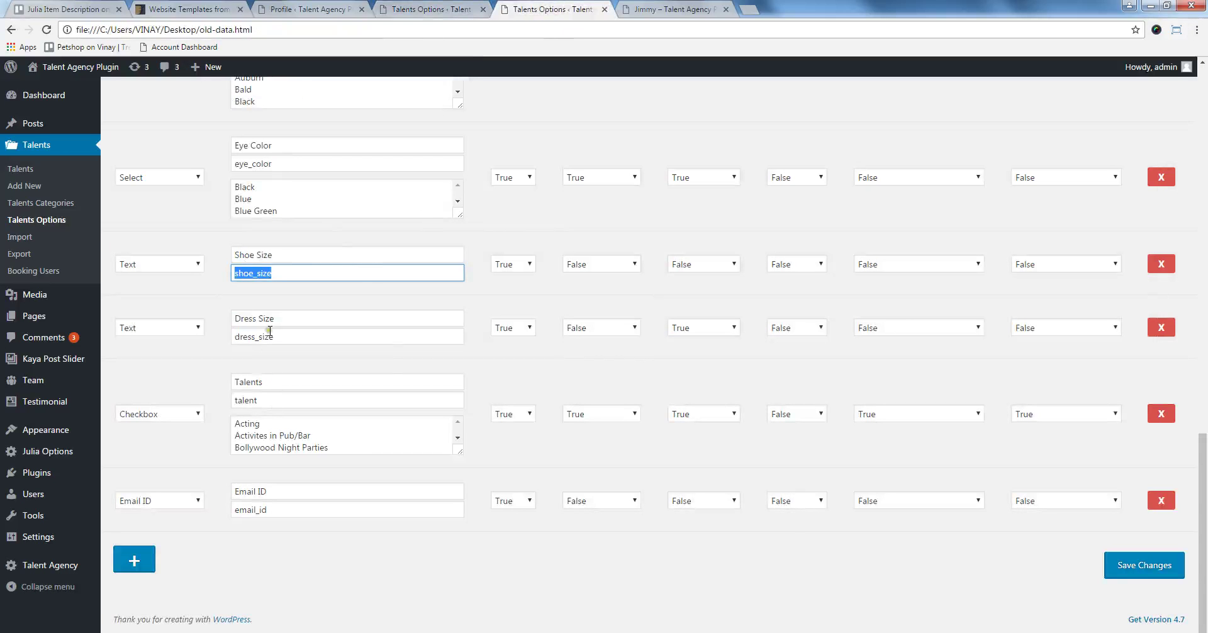
pyautogui.click(270, 318)
pyautogui.hotkey('ctrl', 'a')
pyautogui.rightClick(311, 318)
pyautogui.click(315, 340)
pyautogui.hotkey('ctrl', 'shift', 'Tab')
pyautogui.click(301, 592)
pyautogui.rightClick(301, 592)
pyautogui.click(333, 501)
# - Replace the Dress Size field's unique ID with "dress_size", copied from the saved old-data page
pyautogui.click(526, 9)
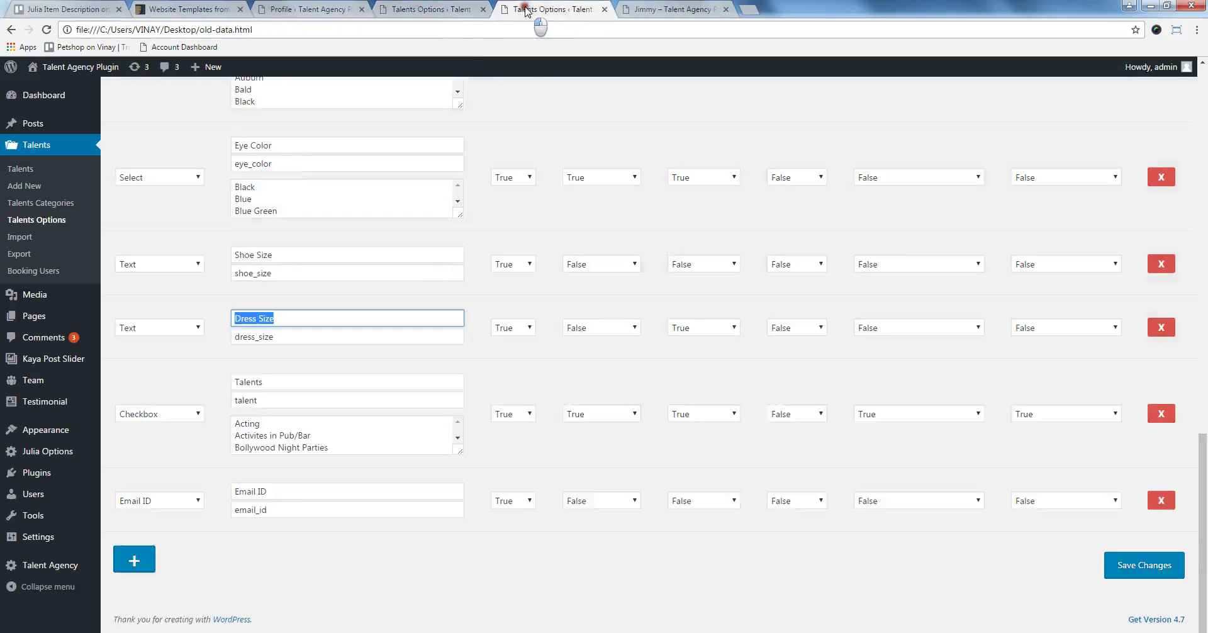
pyautogui.click(267, 337)
pyautogui.hotkey('ctrl', 'a')
pyautogui.rightClick(267, 331)
pyautogui.click(287, 342)
pyautogui.click(412, 9)
pyautogui.doubleClick(318, 613)
pyautogui.rightClick(315, 616)
pyautogui.click(379, 480)
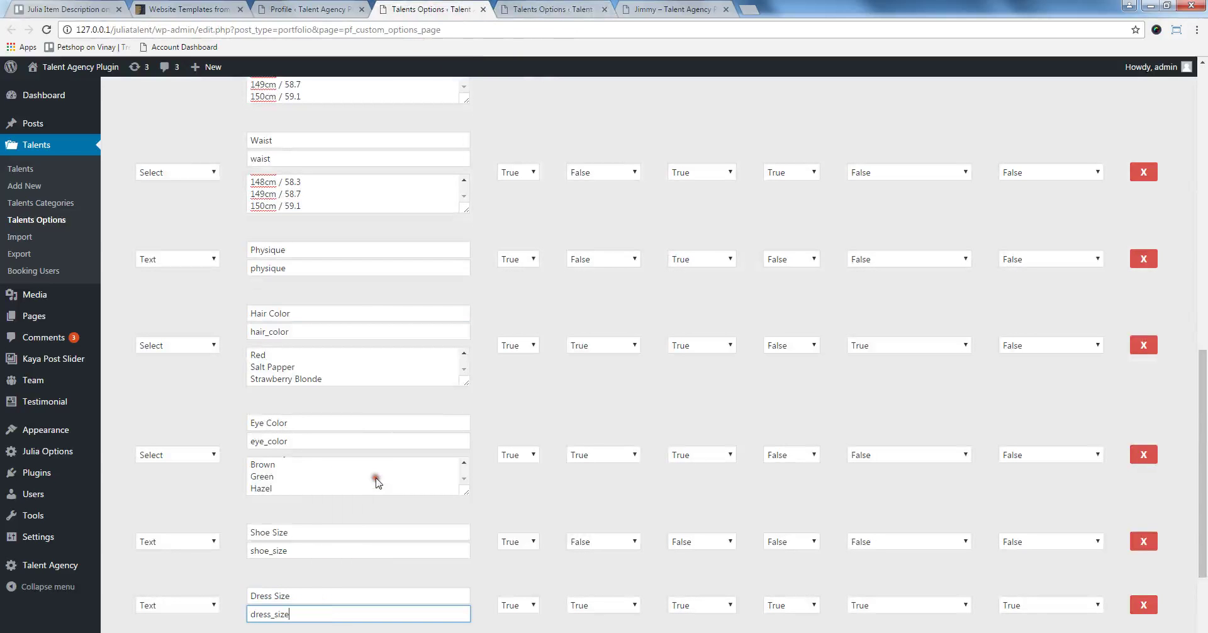
# - Set Dress Size's Display on Search, Search Range, Display Details On Comp Card and Display Details On Image to False, matching the saved old-data page
pyautogui.click(539, 9)
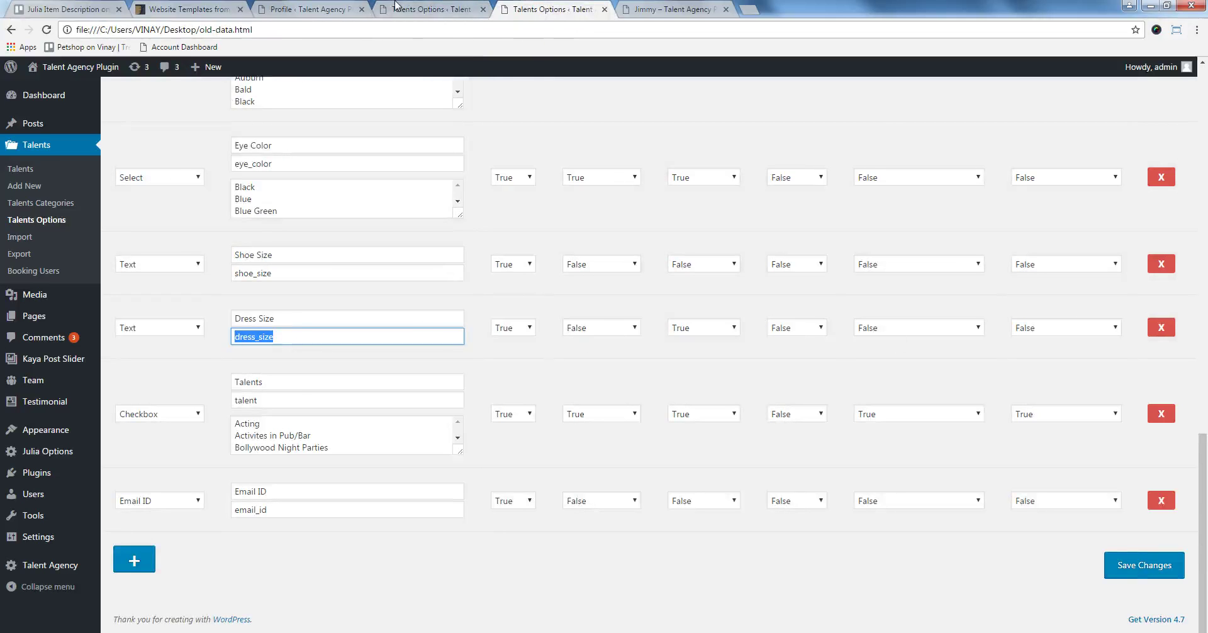
pyautogui.click(398, 8)
pyautogui.click(609, 602)
pyautogui.click(605, 629)
pyautogui.click(779, 605)
pyautogui.click(789, 629)
pyautogui.click(906, 604)
pyautogui.click(906, 630)
pyautogui.click(1034, 604)
pyautogui.click(1036, 629)
# - Add a field below Dress Size and set its input type to Checkbox, matching the saved page
pyautogui.scroll(-3, 959, 569)
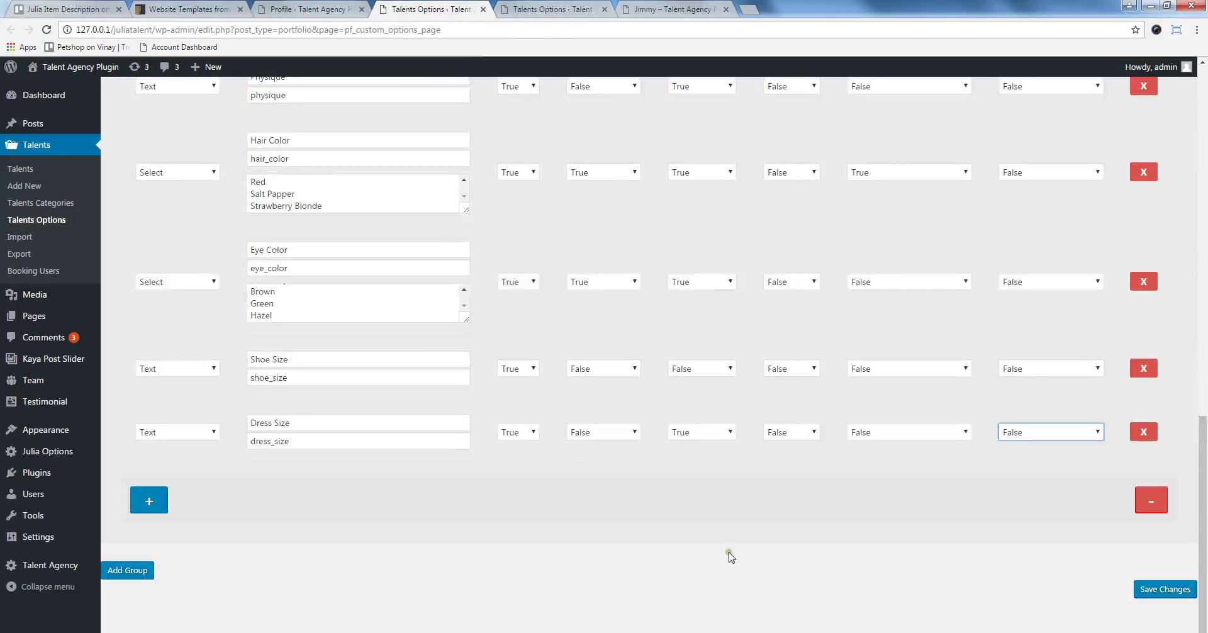
pyautogui.click(154, 506)
pyautogui.click(539, 9)
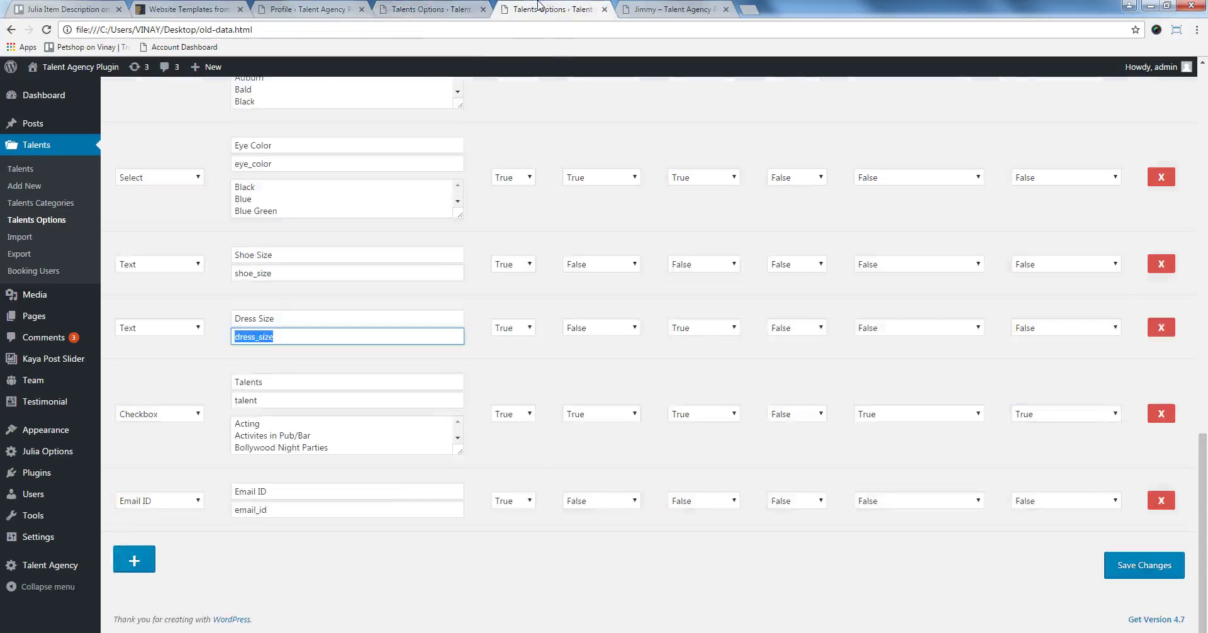
pyautogui.click(425, 9)
pyautogui.click(204, 502)
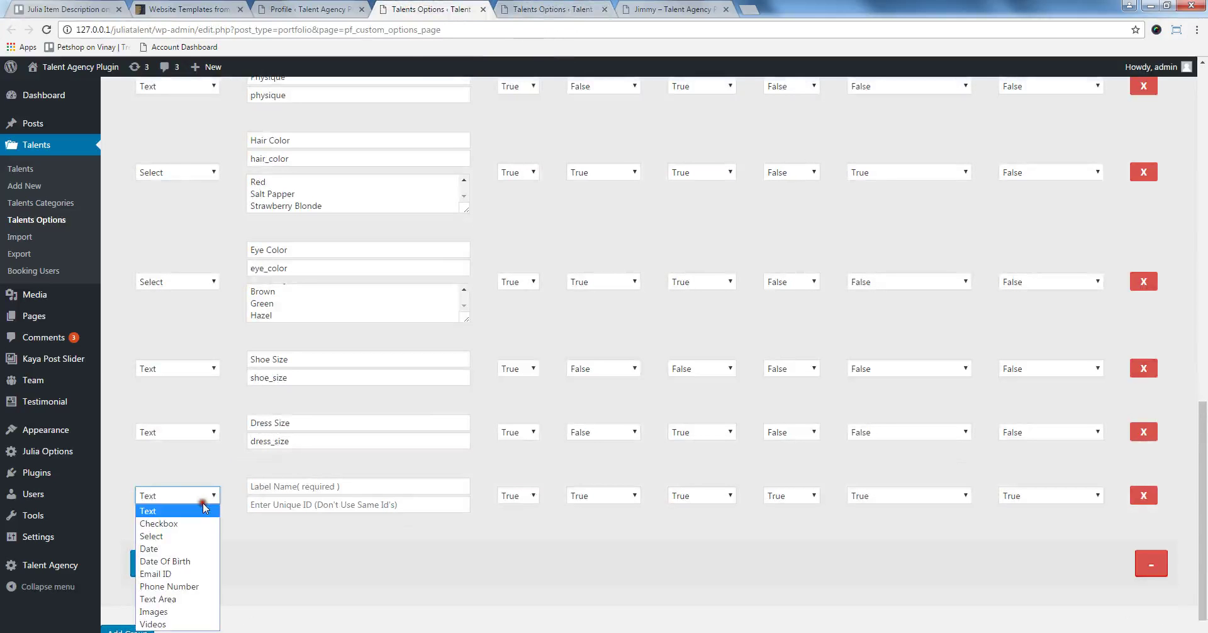
pyautogui.click(195, 518)
# - Copy the label "Talents" from the saved old-data page into the new Checkbox field's label
pyautogui.click(539, 9)
pyautogui.doubleClick(260, 385)
pyautogui.rightClick(260, 385)
pyautogui.click(329, 409)
pyautogui.click(453, 9)
pyautogui.click(281, 493)
pyautogui.rightClick(282, 493)
pyautogui.click(324, 397)
# - Replace the Talents field's unique ID with "talent", copied from the saved old-data page
pyautogui.click(539, 9)
pyautogui.click(390, 403)
pyautogui.doubleClick(304, 400)
pyautogui.rightClick(304, 400)
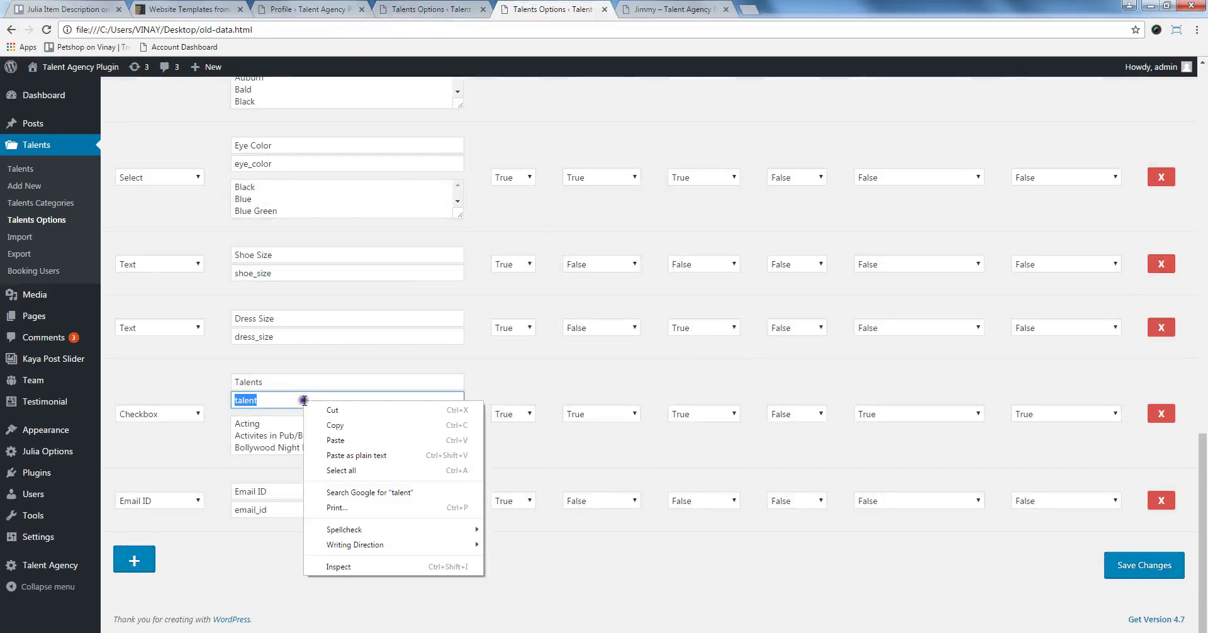
pyautogui.click(335, 425)
pyautogui.click(456, 7)
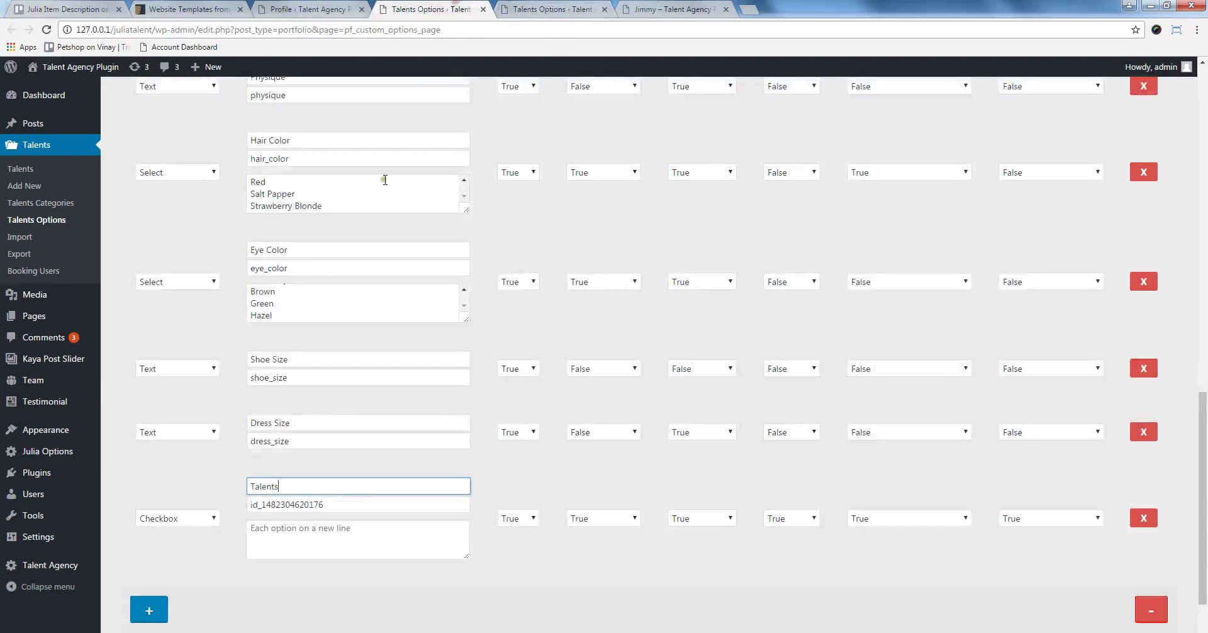
pyautogui.click(284, 506)
pyautogui.doubleClick(285, 506)
pyautogui.rightClick(284, 506)
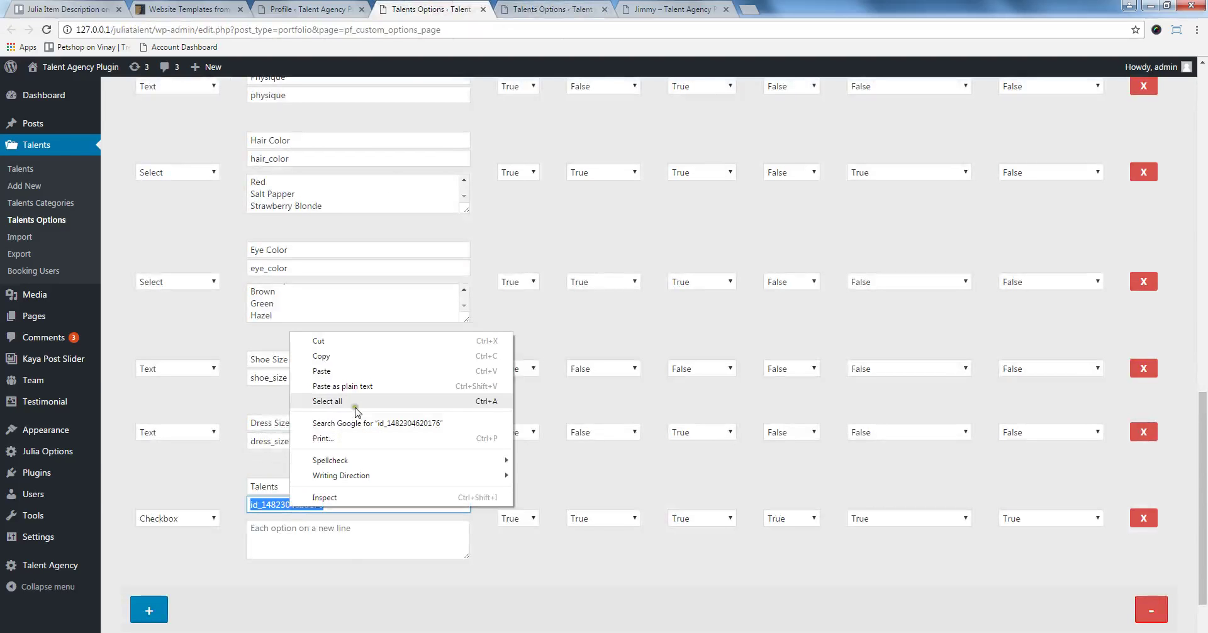
pyautogui.click(352, 372)
# - Copy the full list of checkbox options for Talents from the saved page into the Talents field's options box
pyautogui.click(560, 9)
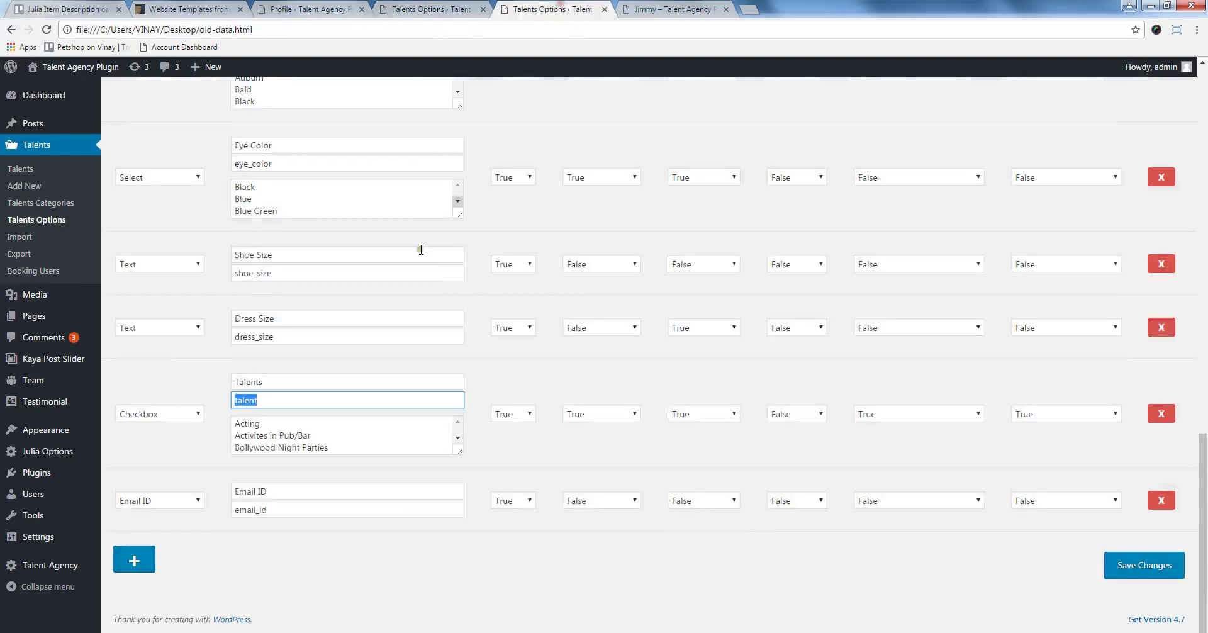
pyautogui.click(350, 430)
pyautogui.hotkey('ctrl', 'a')
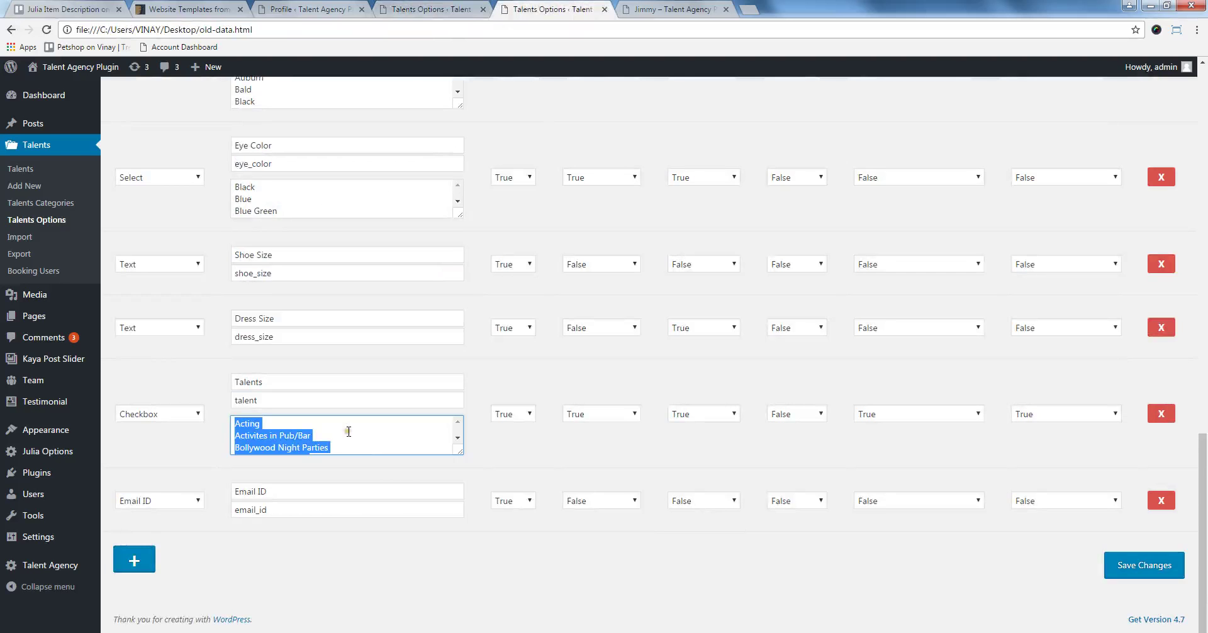
pyautogui.rightClick(350, 430)
pyautogui.click(401, 463)
pyautogui.click(433, 9)
pyautogui.click(325, 527)
pyautogui.rightClick(326, 528)
pyautogui.click(383, 430)
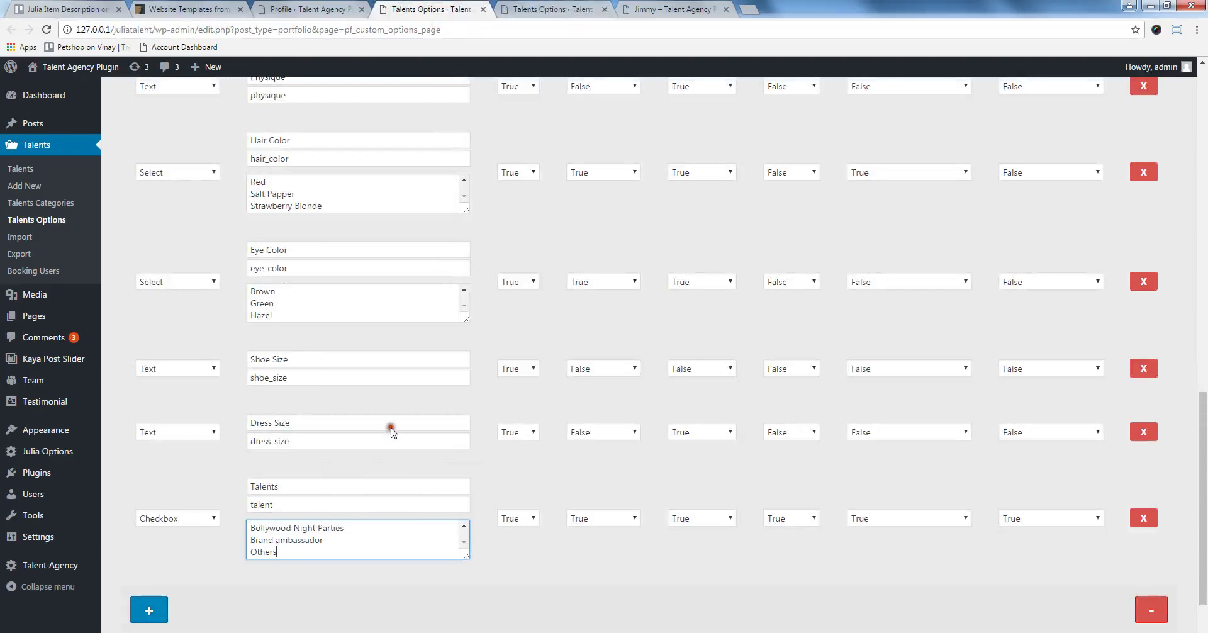
# - Compare the Talents field's True/False settings with the saved row and set its Search Range to False
pyautogui.click(554, 9)
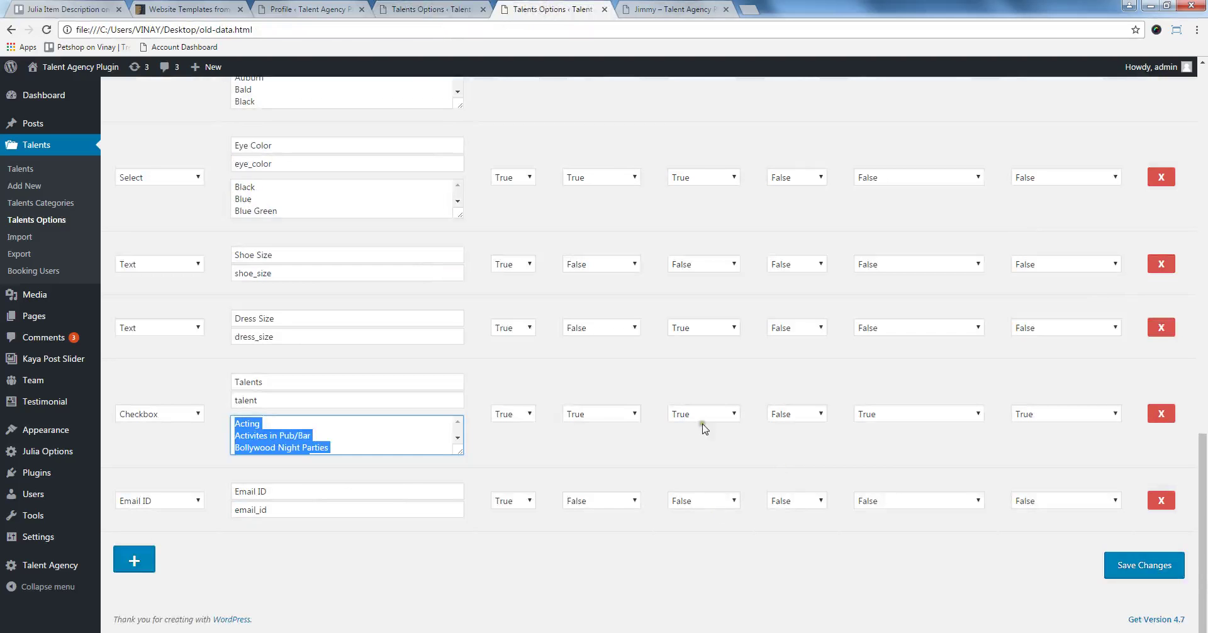
pyautogui.click(435, 10)
pyautogui.click(815, 521)
pyautogui.click(806, 547)
# - Add a field below Talents and set its input type to Email ID, matching the saved page
pyautogui.click(154, 611)
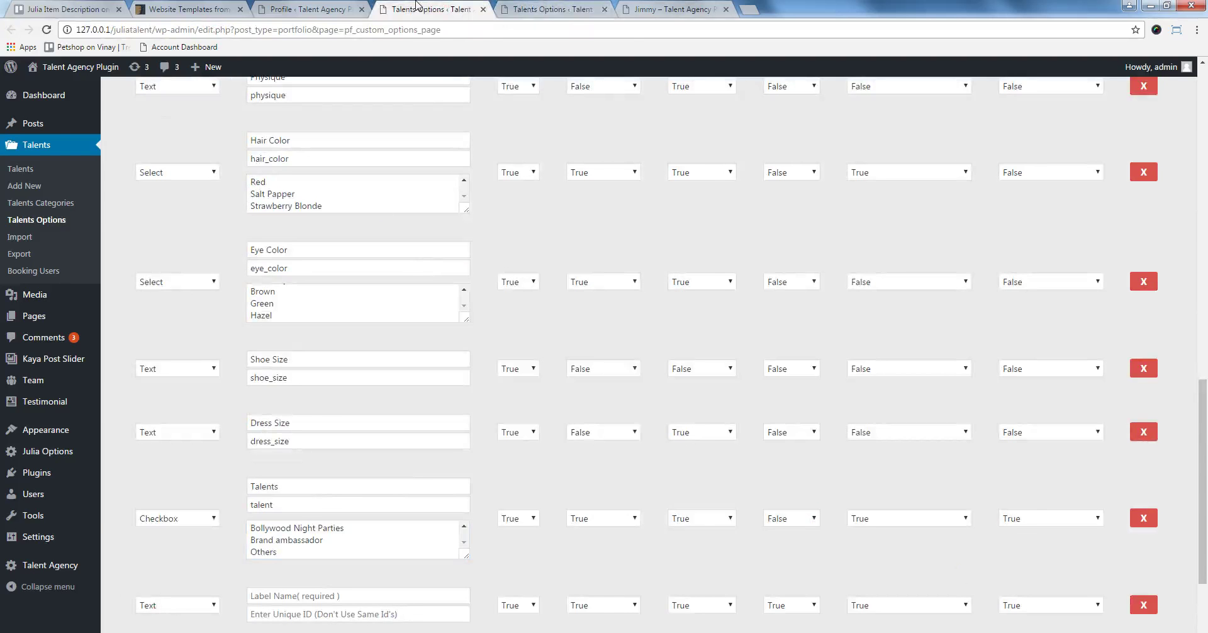
pyautogui.click(583, 6)
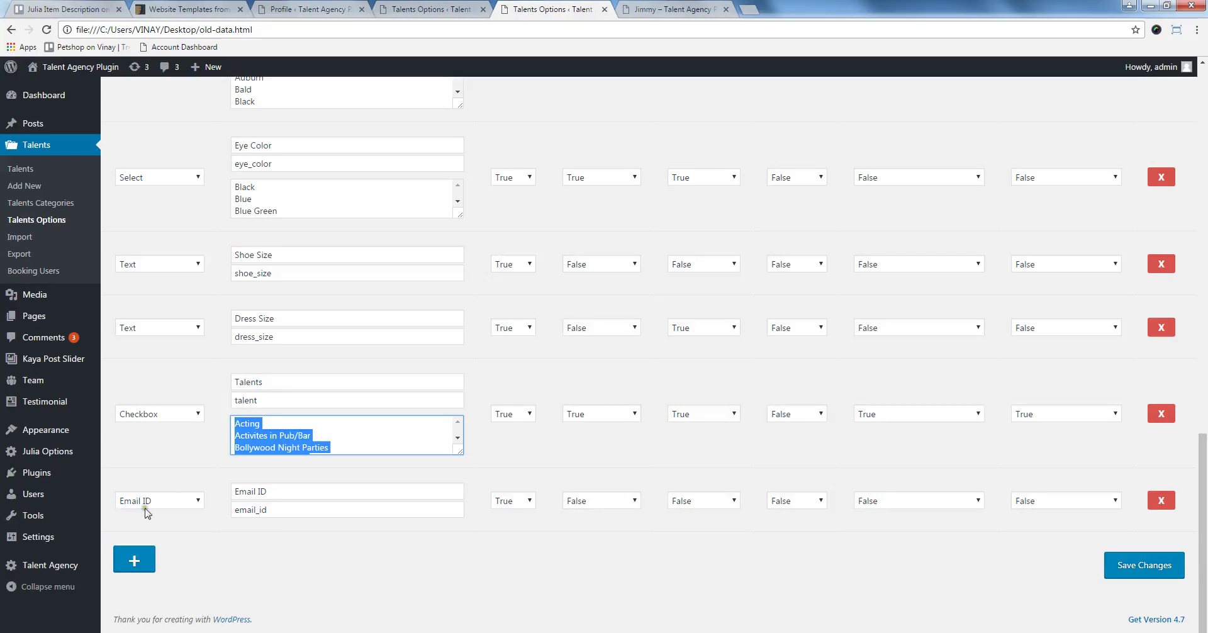
pyautogui.click(441, 9)
pyautogui.click(210, 605)
pyautogui.click(182, 539)
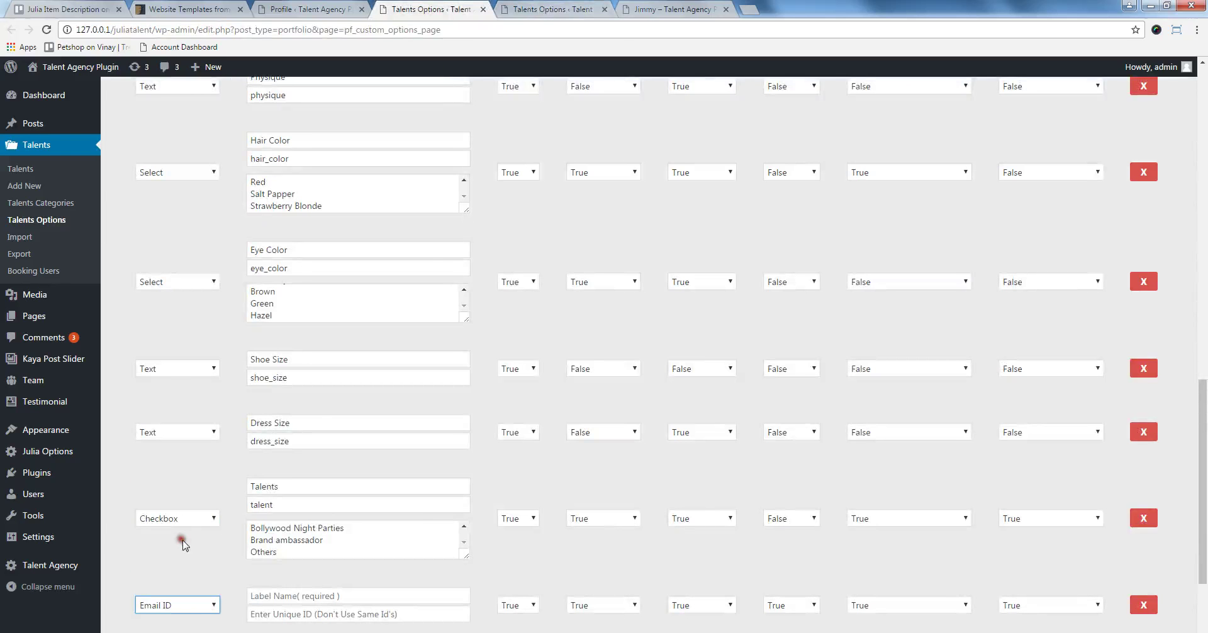
# - Copy the full label "Email ID" from the saved old-data page into the new field's label
pyautogui.click(556, 8)
pyautogui.doubleClick(247, 494)
pyautogui.rightClick(248, 496)
pyautogui.click(264, 511)
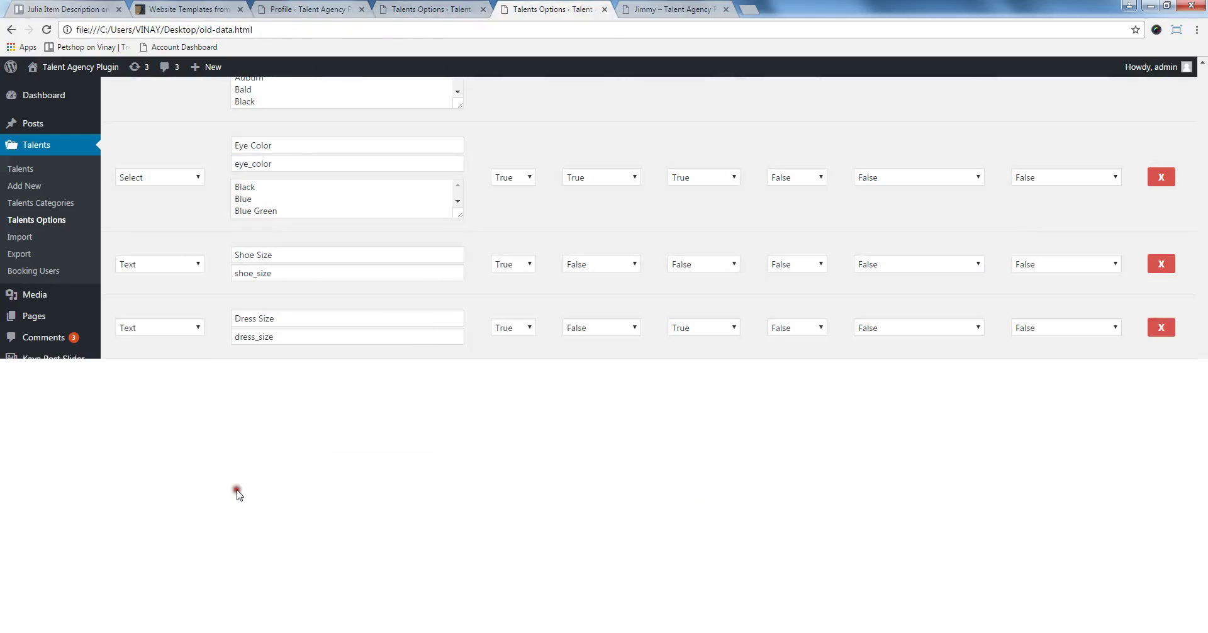
pyautogui.click(1200, 356)
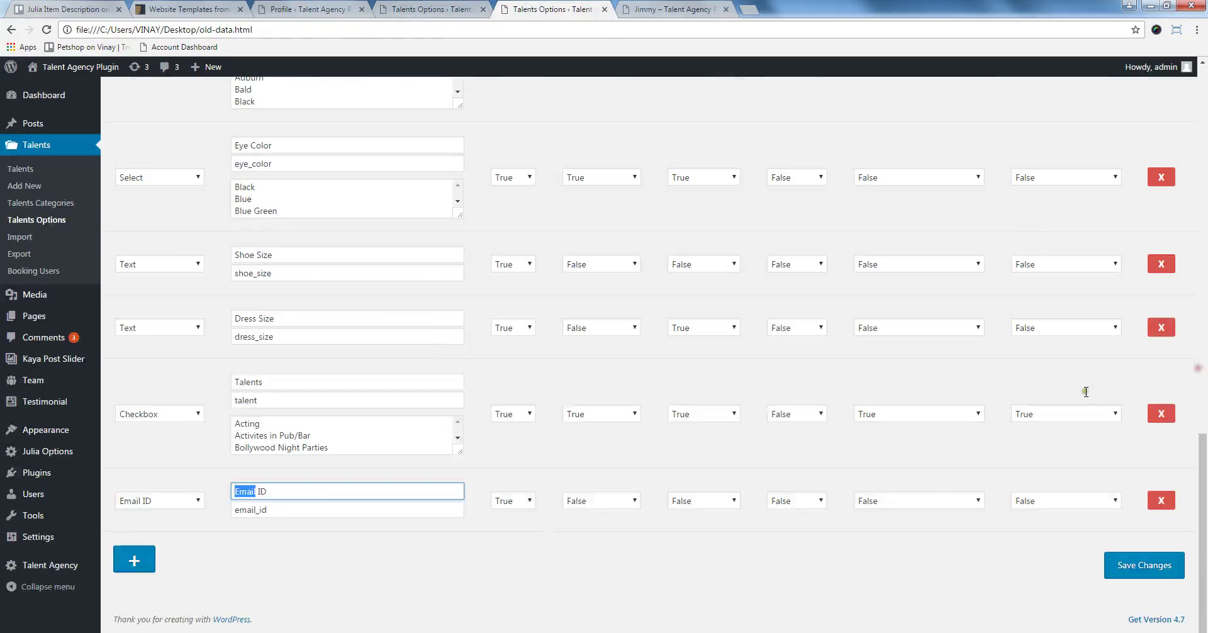
pyautogui.click(273, 493)
pyautogui.tripleClick(267, 497)
pyautogui.rightClick(258, 496)
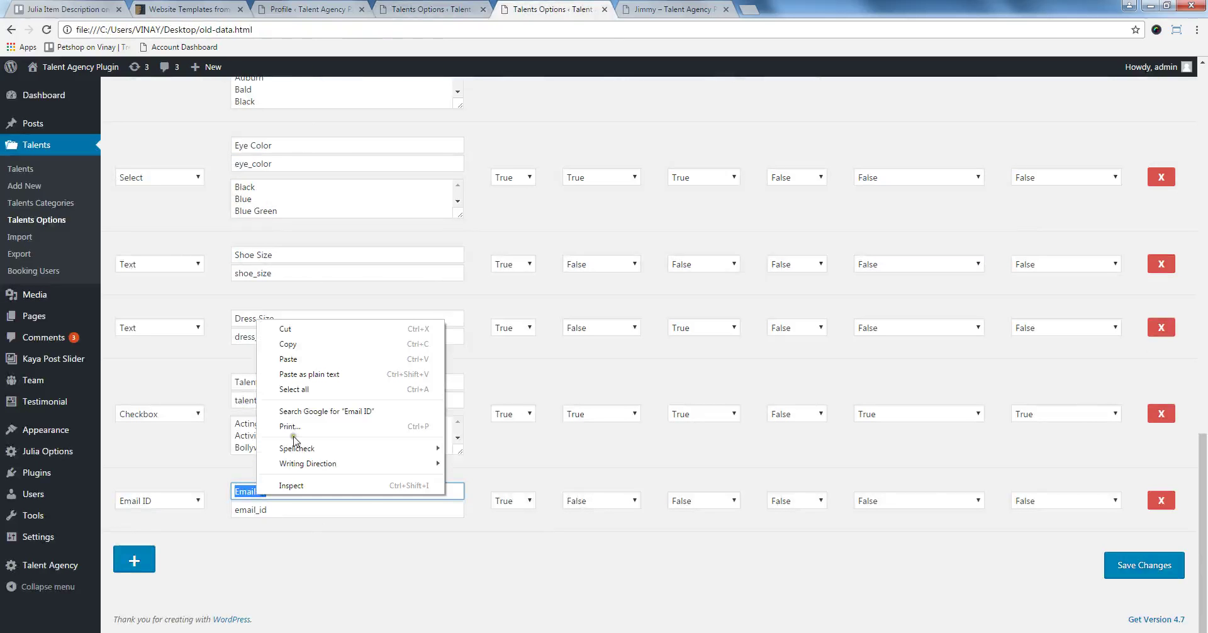
pyautogui.click(288, 344)
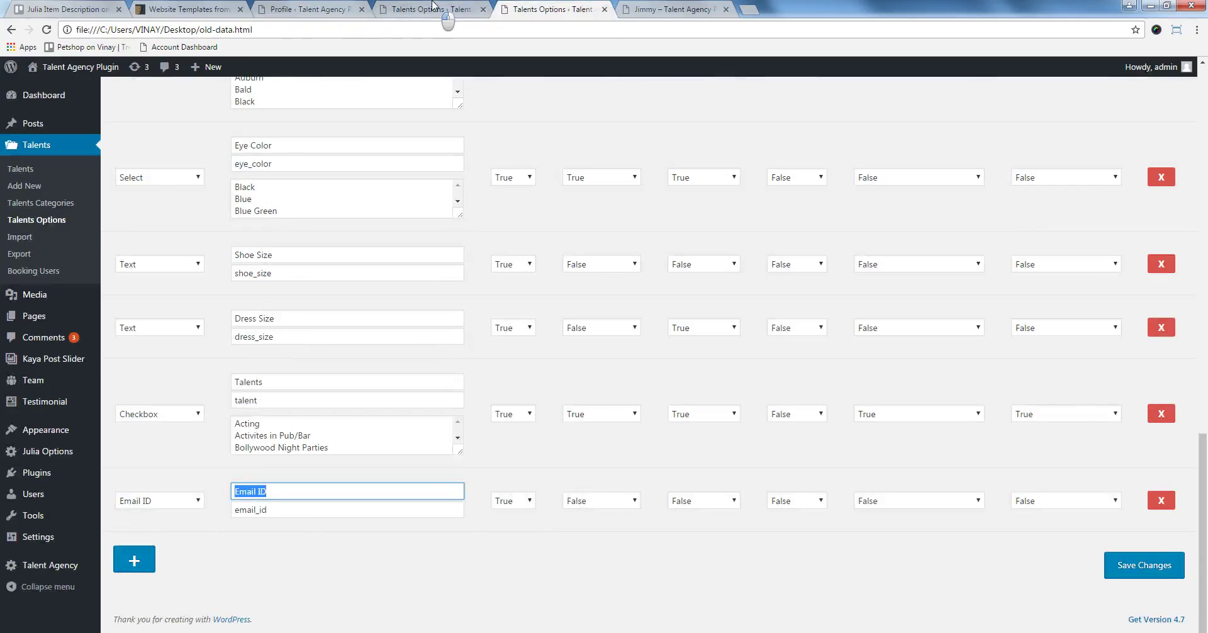
pyautogui.click(432, 9)
pyautogui.click(328, 602)
pyautogui.rightClick(332, 598)
pyautogui.click(383, 495)
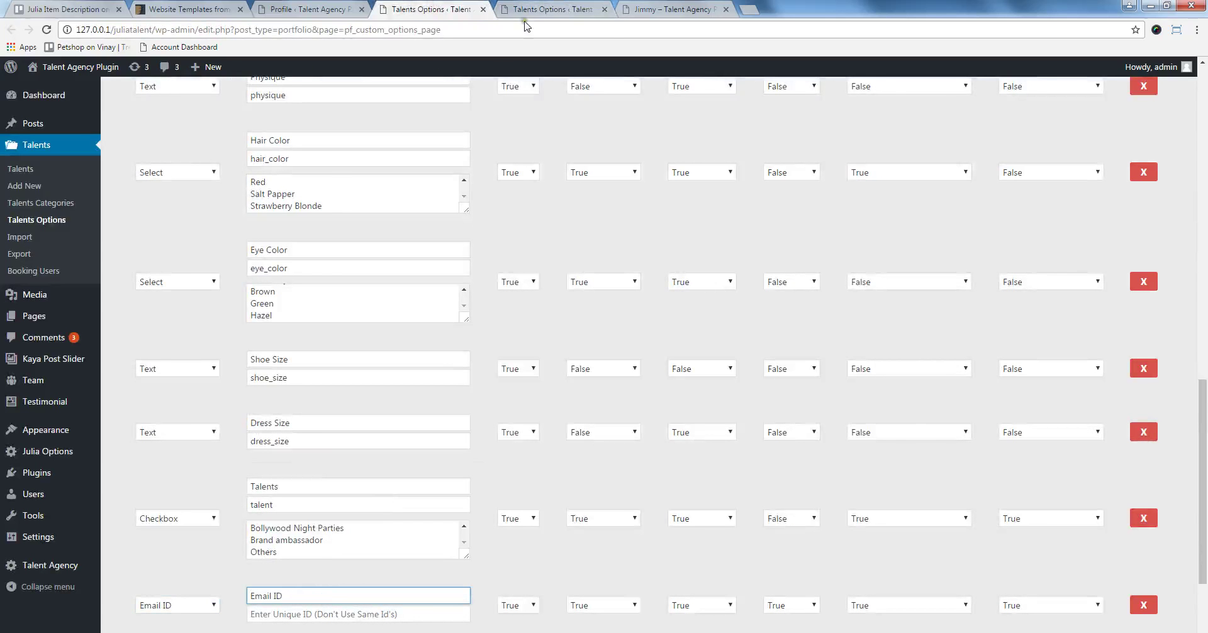
# - Replace the Email ID field's unique ID with "email_id", copied from the saved old-data page
pyautogui.click(535, 9)
pyautogui.doubleClick(277, 509)
pyautogui.rightClick(277, 509)
pyautogui.click(322, 356)
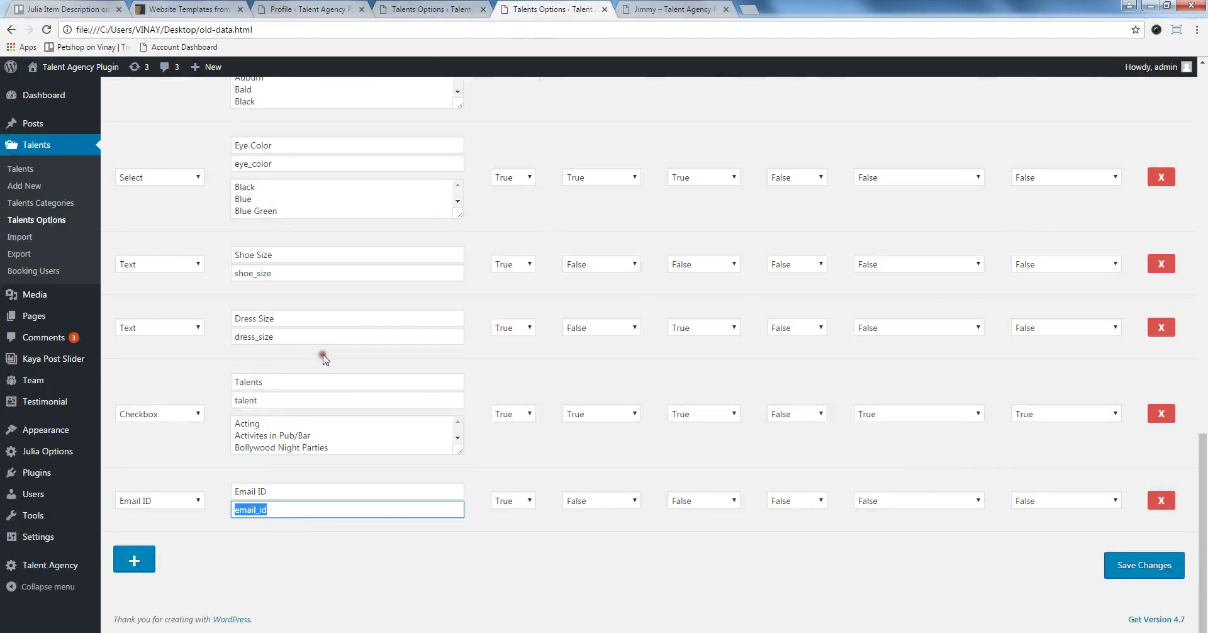
pyautogui.click(432, 9)
pyautogui.doubleClick(299, 614)
pyautogui.rightClick(299, 613)
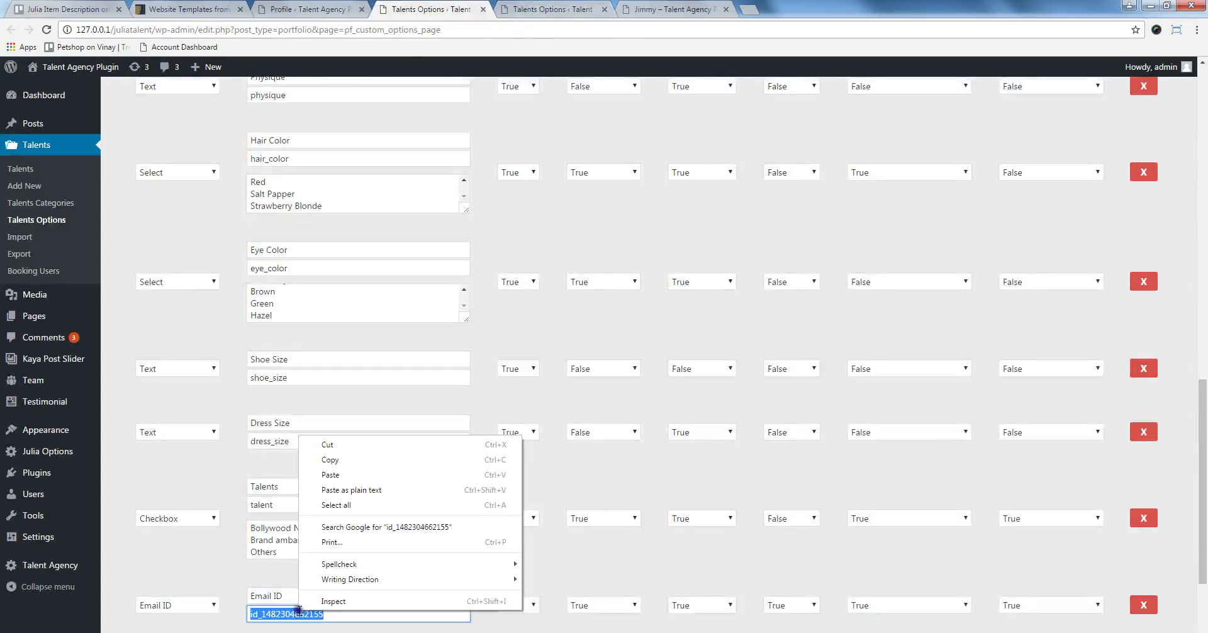
pyautogui.click(372, 476)
# - Set every Email ID setting except Required to False, matching the saved row, and save the Talents options
pyautogui.click(575, 10)
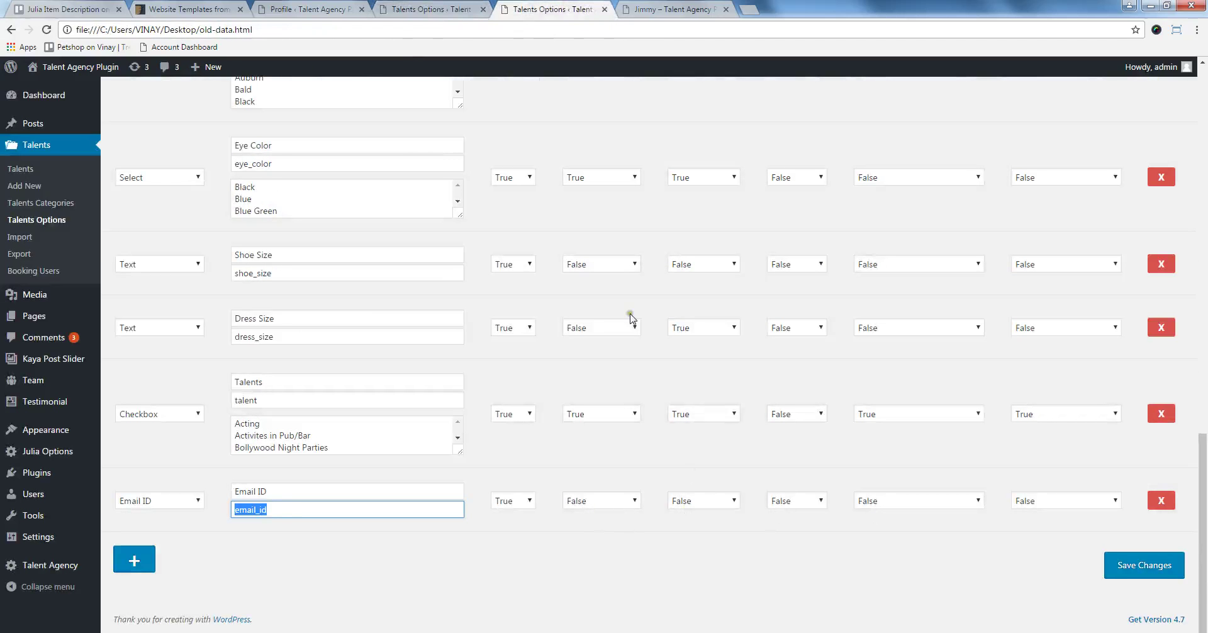
pyautogui.click(431, 9)
pyautogui.click(620, 605)
pyautogui.click(639, 622)
pyautogui.click(697, 605)
pyautogui.click(717, 629)
pyautogui.click(795, 605)
pyautogui.click(786, 630)
pyautogui.click(906, 605)
pyautogui.click(893, 629)
pyautogui.click(1014, 605)
pyautogui.click(1016, 628)
pyautogui.scroll(-3, 969, 544)
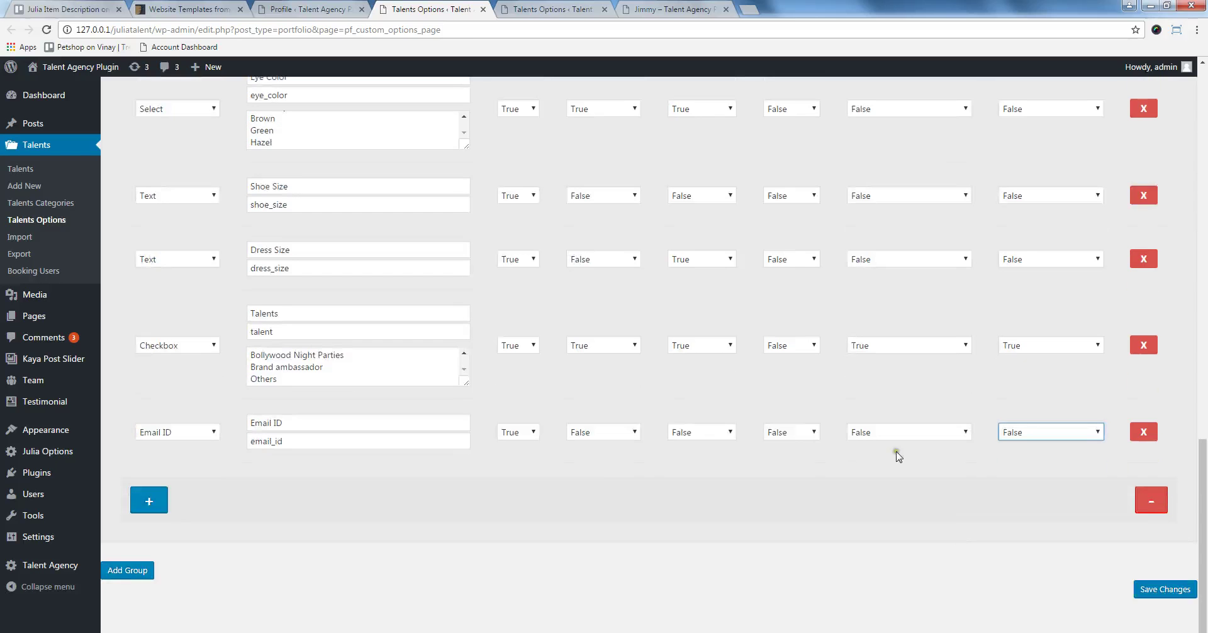
pyautogui.click(1160, 590)
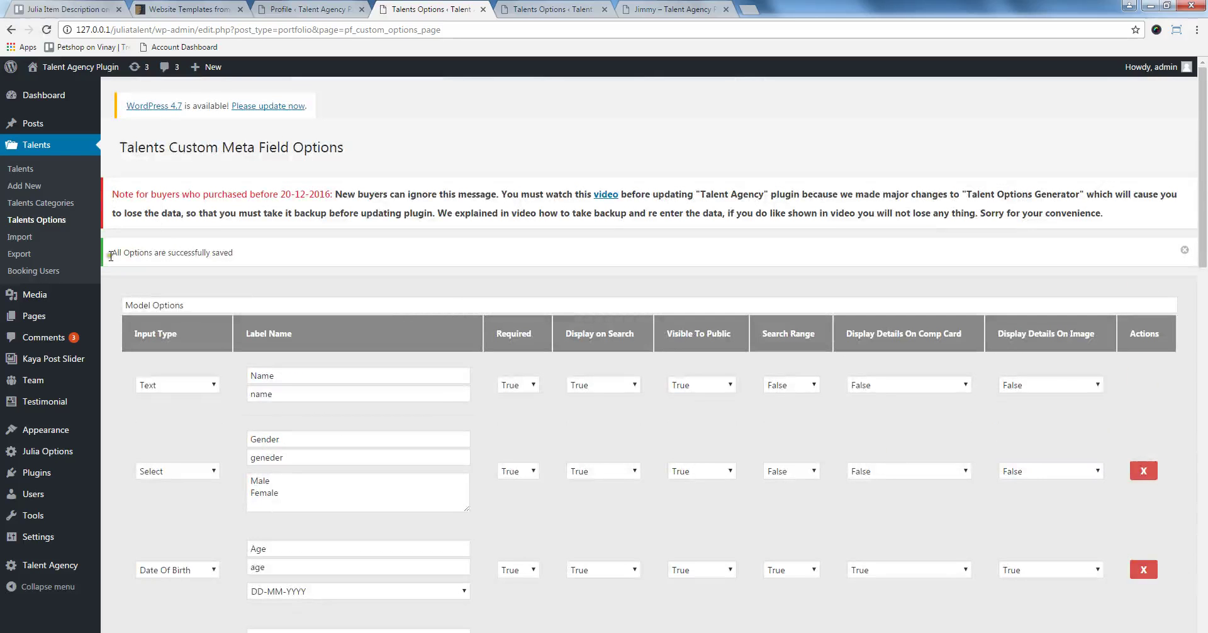
# - Reload the talent's public profile page to check its detail fields, and switch to Notepad
pyautogui.click(672, 9)
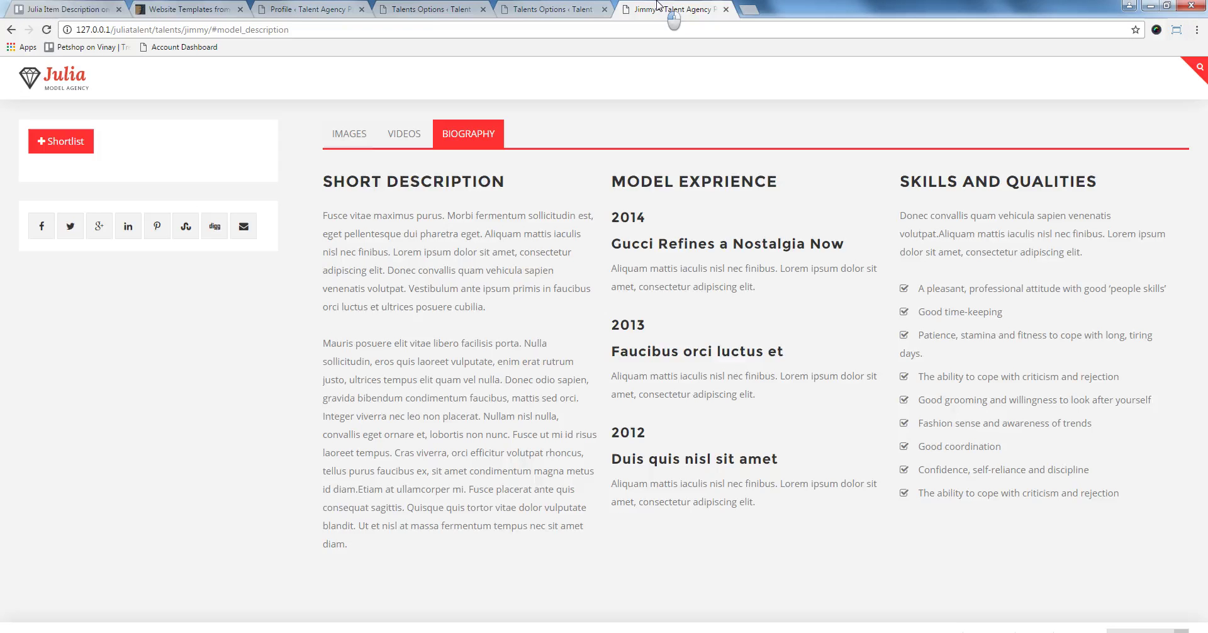
pyautogui.rightClick(267, 142)
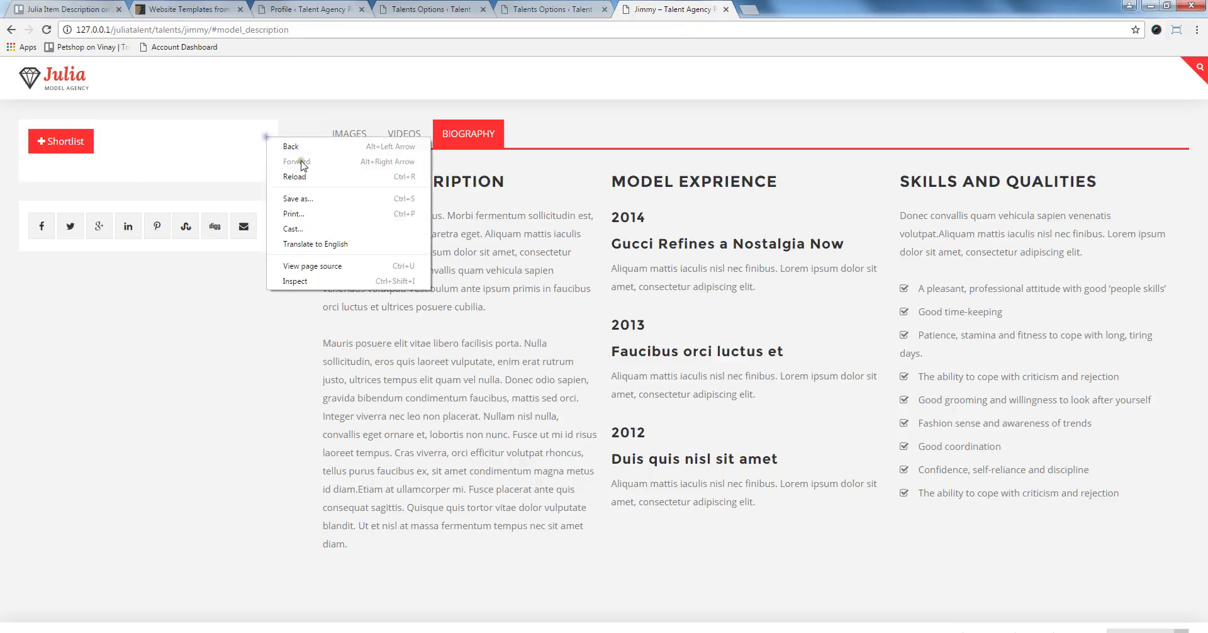
pyautogui.click(305, 174)
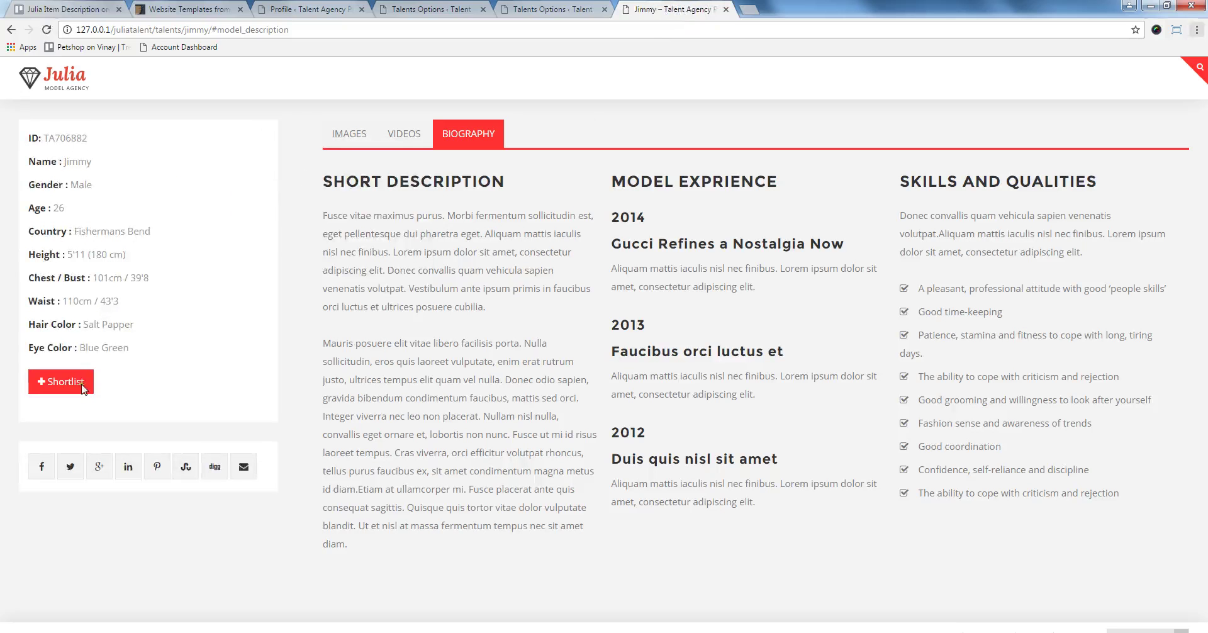
pyautogui.hotkey('alt', 'Tab')
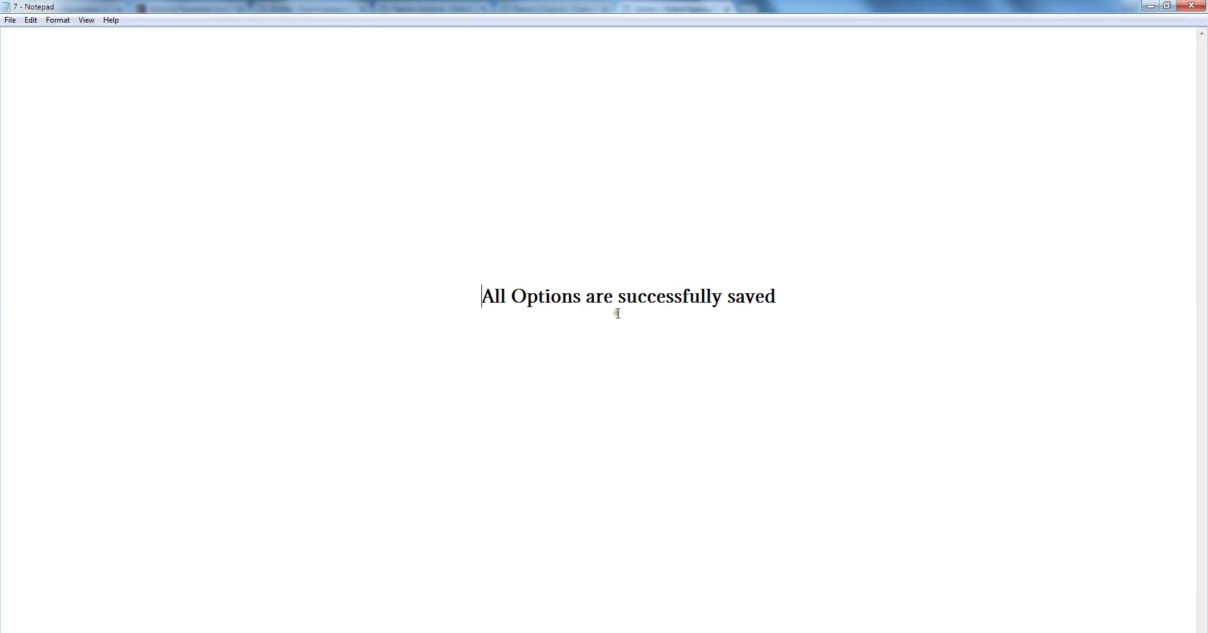